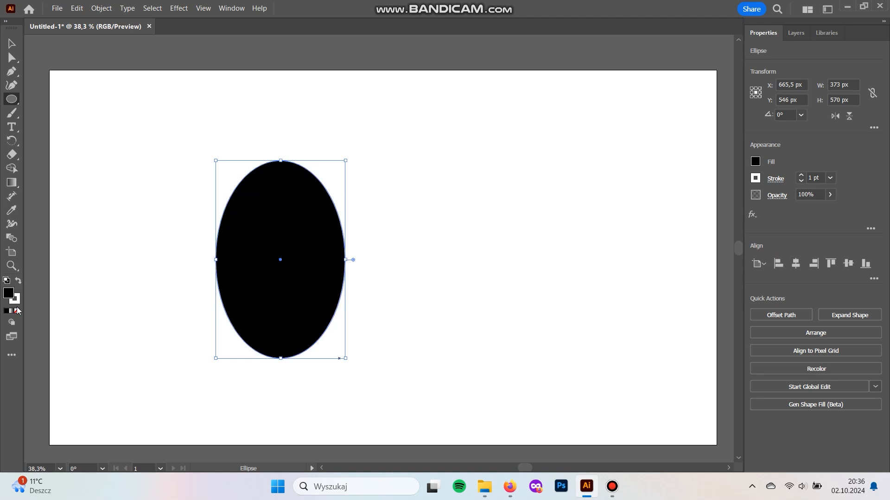
# Remove the ellipse's stroke and build a row of three overlapping black ellipses, with the middle one wider and the outer two about 385 by 570 px.
pyautogui.click(17, 310)
pyautogui.click(9, 294)
pyautogui.press('v')
pyautogui.moveTo(299, 278); pyautogui.dragTo(293, 259)
pyautogui.moveTo(339, 240); pyautogui.dragTo(461, 242)
pyautogui.moveTo(268, 251); pyautogui.dragTo(438, 252)
# Scale the two outer ellipses down together around their shared centre so they span about 756 px overall.
pyautogui.click(216, 265)
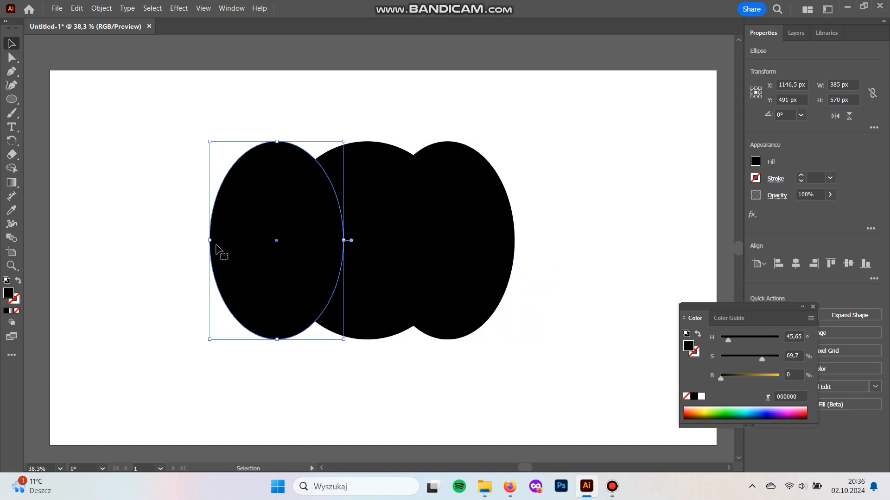
pyautogui.keyDown('shift'); pyautogui.click(508, 221); pyautogui.keyUp('shift')
pyautogui.moveTo(516, 242); pyautogui.dragTo(467, 251)
pyautogui.click(562, 229)
# Group the two outer ellipses and centre the group and the middle ellipse horizontally on each other.
pyautogui.moveTo(513, 136); pyautogui.dragTo(161, 259)
pyautogui.click(460, 191)
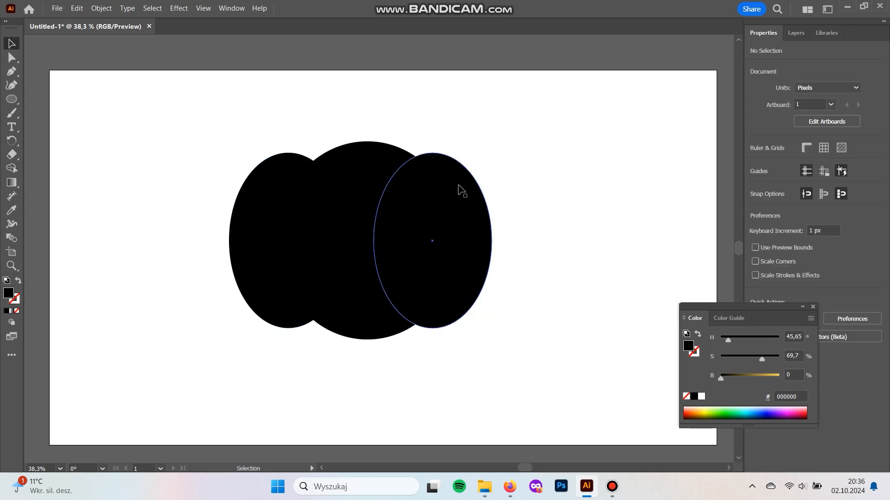
pyautogui.keyDown('shift'); pyautogui.click(260, 201); pyautogui.keyUp('shift')
pyautogui.hotkey('ctrl', 'g')
pyautogui.moveTo(285, 119); pyautogui.dragTo(477, 241)
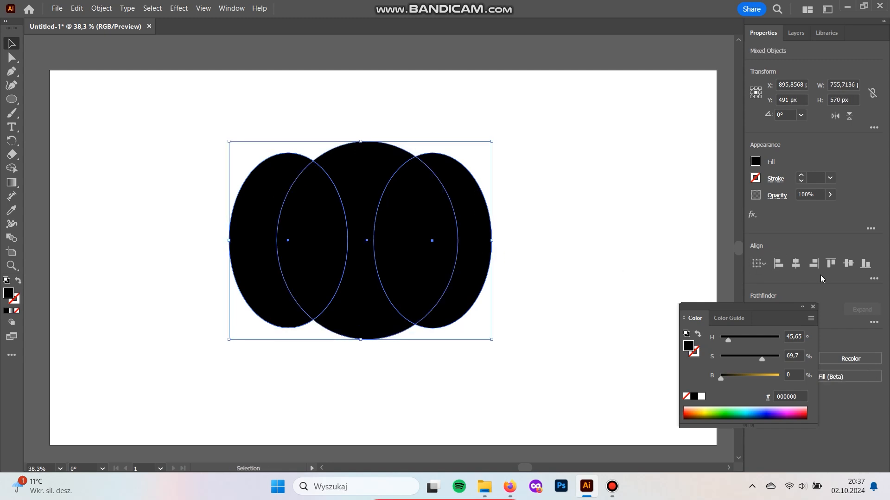
pyautogui.click(870, 279)
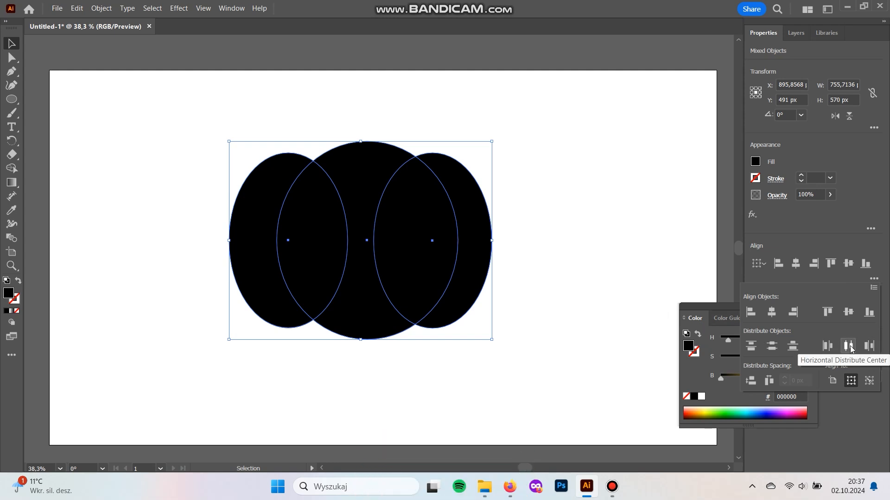
pyautogui.click(770, 311)
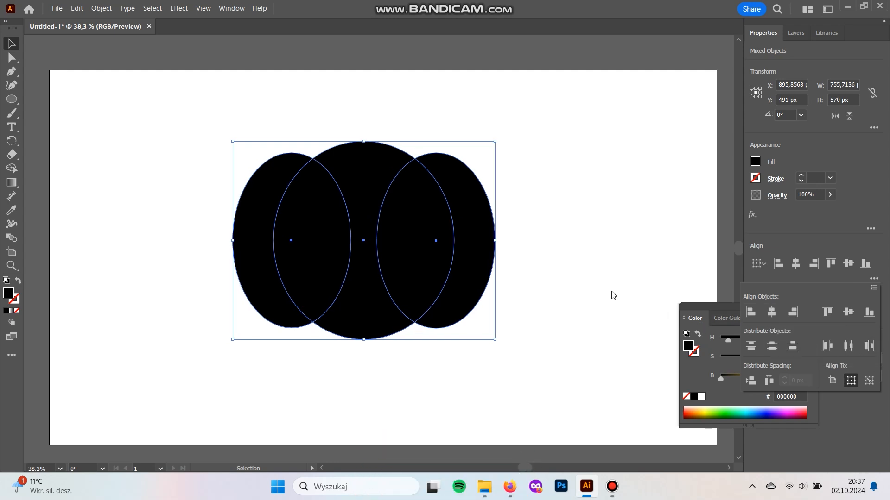
pyautogui.click(564, 285)
# Unite the three ellipses into a single pumpkin silhouette and close the floating color settings.
pyautogui.moveTo(559, 336); pyautogui.dragTo(544, 347)
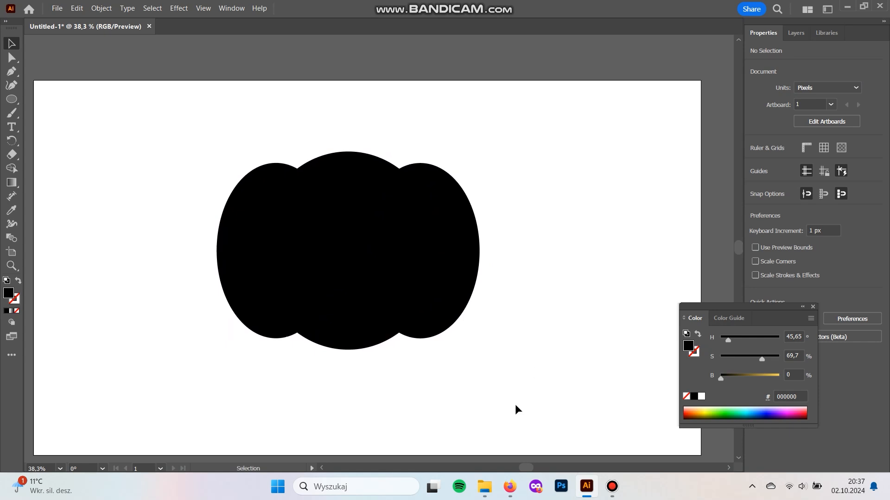
pyautogui.moveTo(447, 389); pyautogui.dragTo(235, 206)
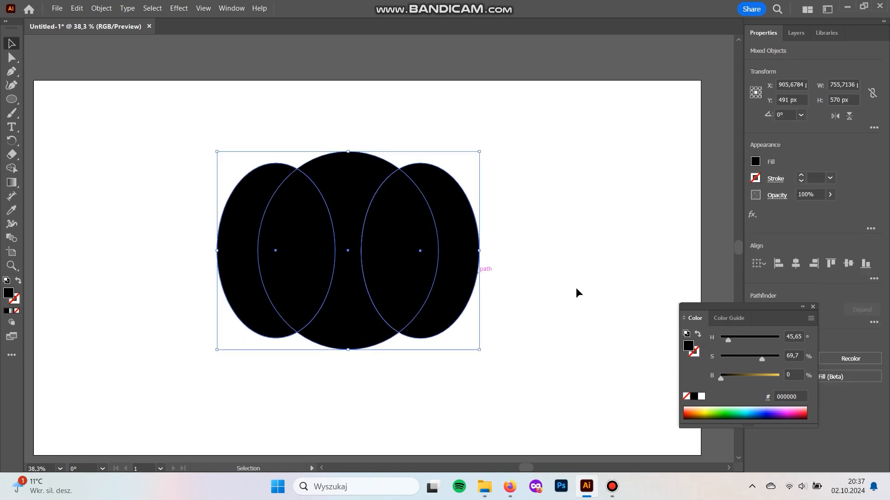
pyautogui.click(813, 306)
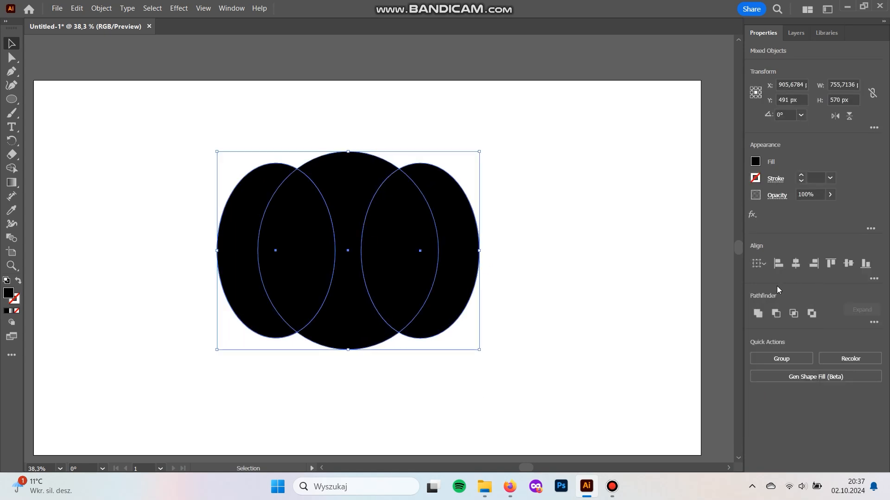
pyautogui.click(757, 314)
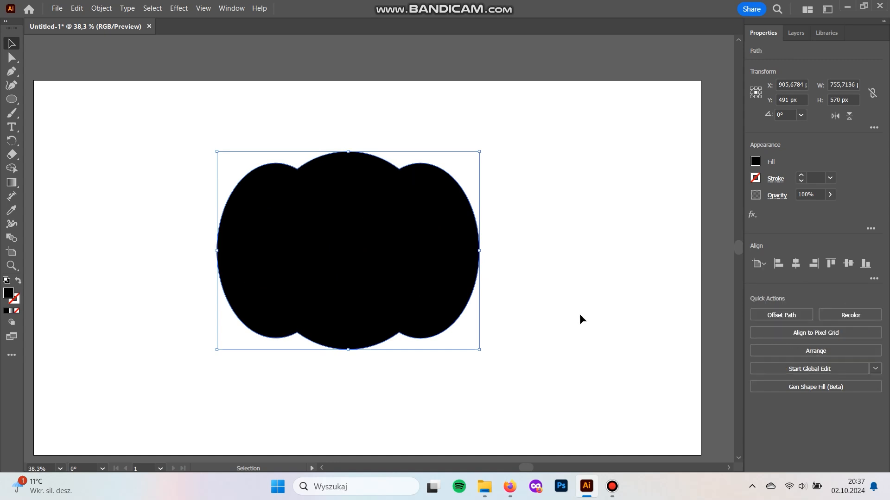
pyautogui.click(588, 324)
# Draw a closed, curved stem about 142 px tall at the pumpkin's top centre with the Pen tool.
pyautogui.press('p')
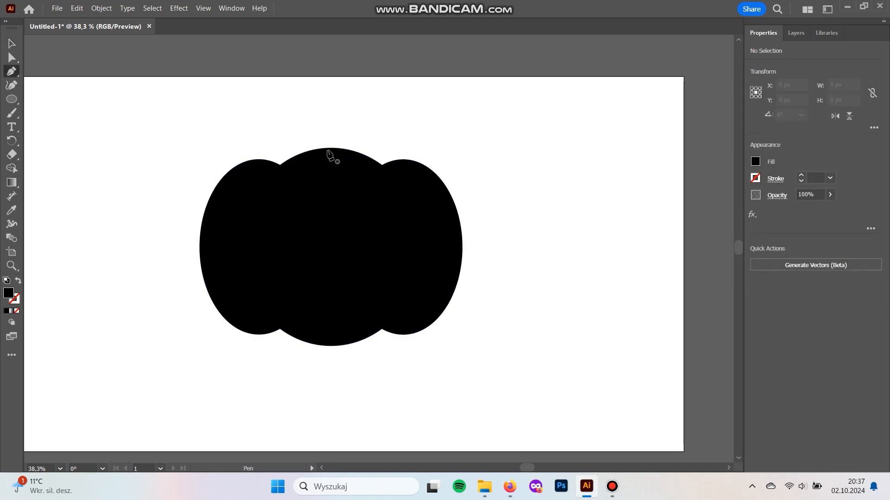
pyautogui.moveTo(325, 154); pyautogui.dragTo(320, 112)
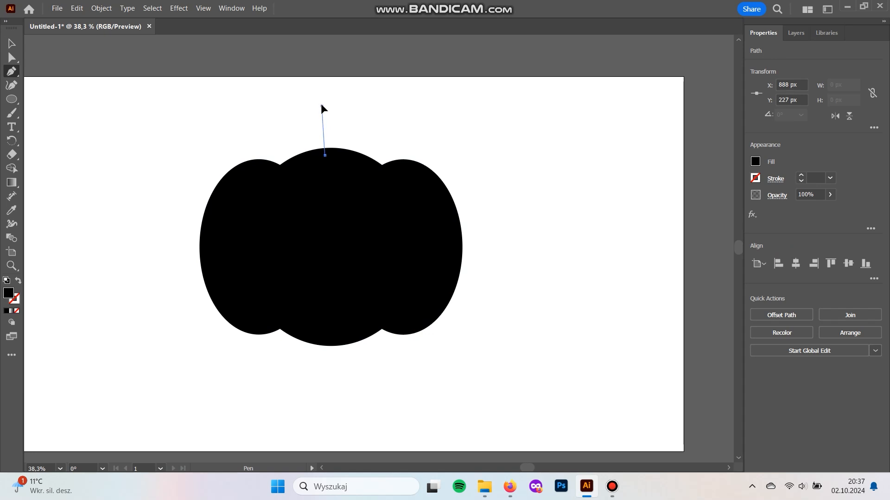
pyautogui.moveTo(326, 77); pyautogui.dragTo(357, 114)
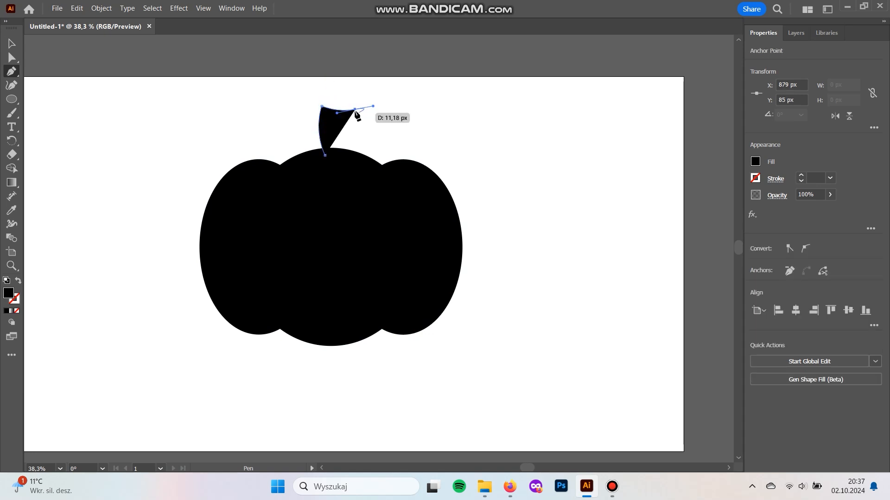
pyautogui.moveTo(339, 155); pyautogui.dragTo(337, 189)
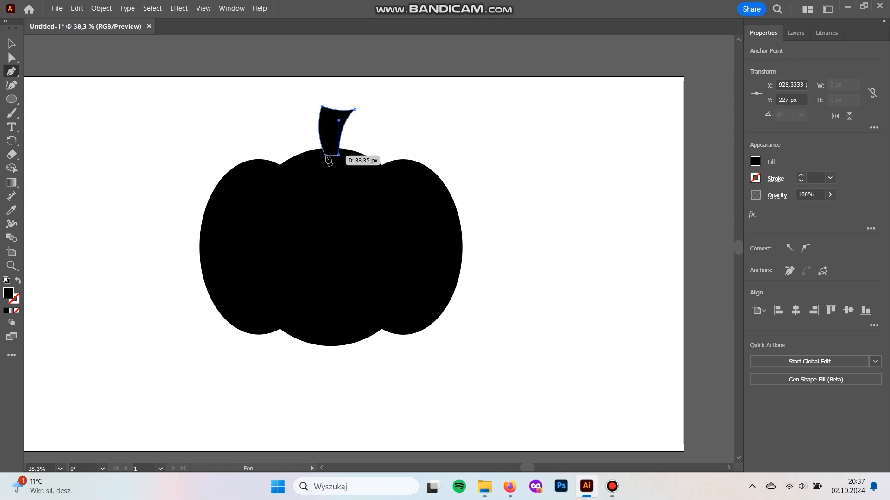
pyautogui.press('v')
pyautogui.click(363, 132)
# Reshape the stem with Direct Selection so its top edge bows upward, and lower it slightly into the pumpkin.
pyautogui.press('a')
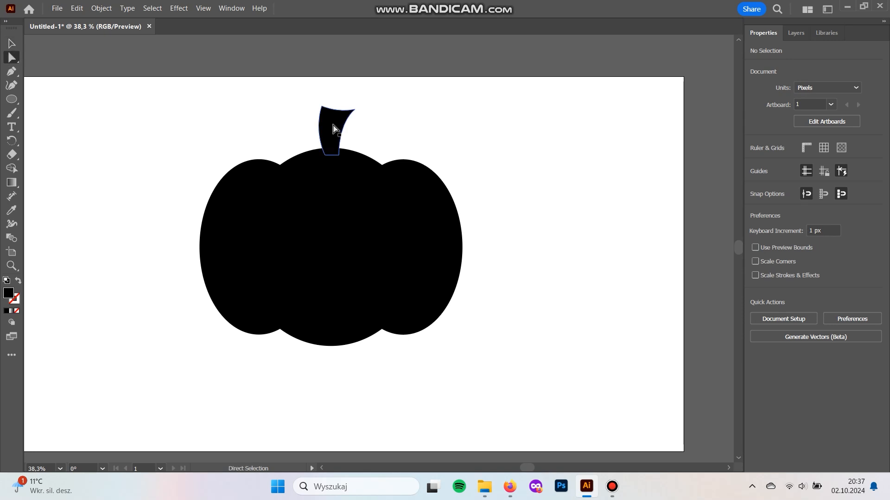
pyautogui.click(333, 125)
pyautogui.click(339, 155)
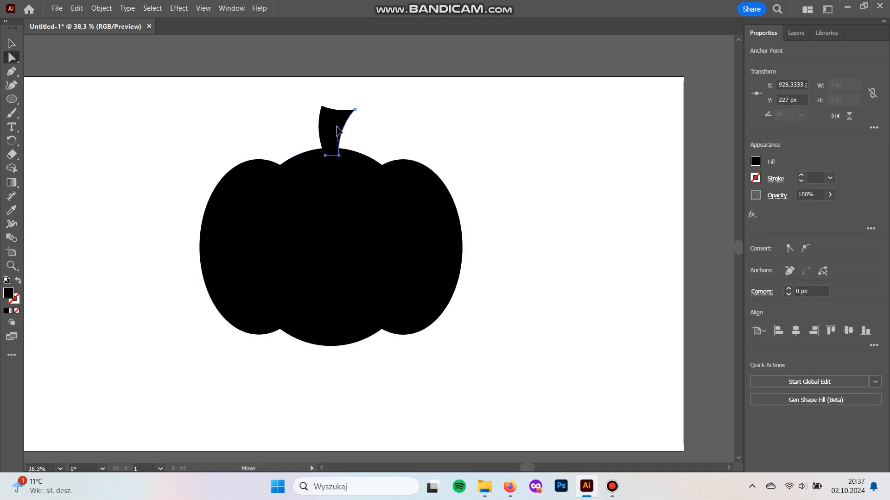
pyautogui.click(355, 110)
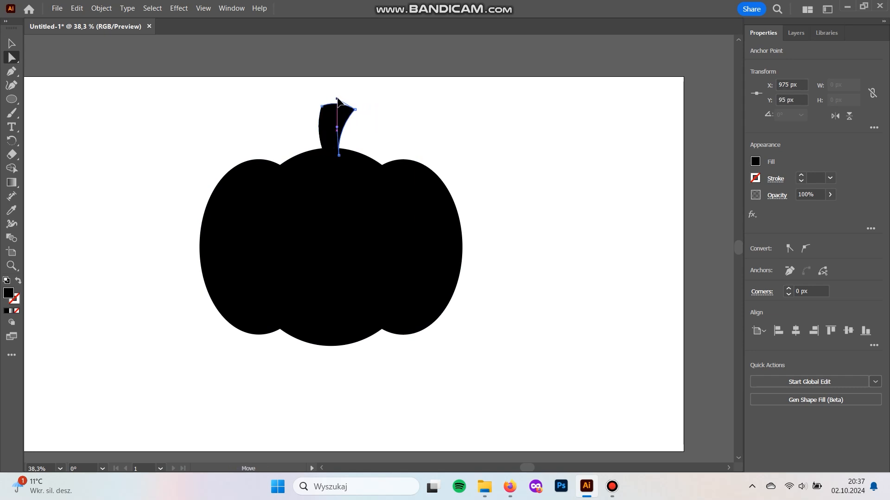
pyautogui.click(380, 144)
pyautogui.press('v')
pyautogui.moveTo(336, 125); pyautogui.dragTo(336, 132)
pyautogui.click(416, 107)
pyautogui.scroll(-1, 445, 132)
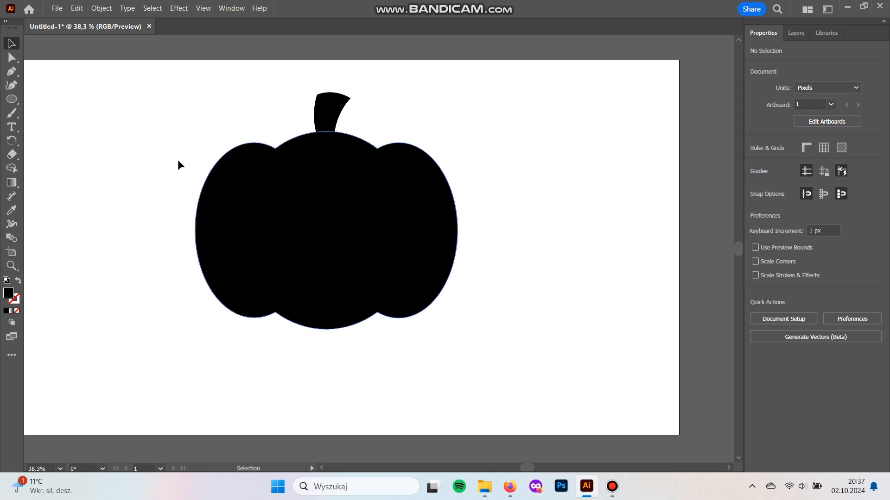
# Draw a slanted triangular eye about 219 by 125 px on the pumpkin's right side and round its corners by about 11 px.
pyautogui.click(11, 71)
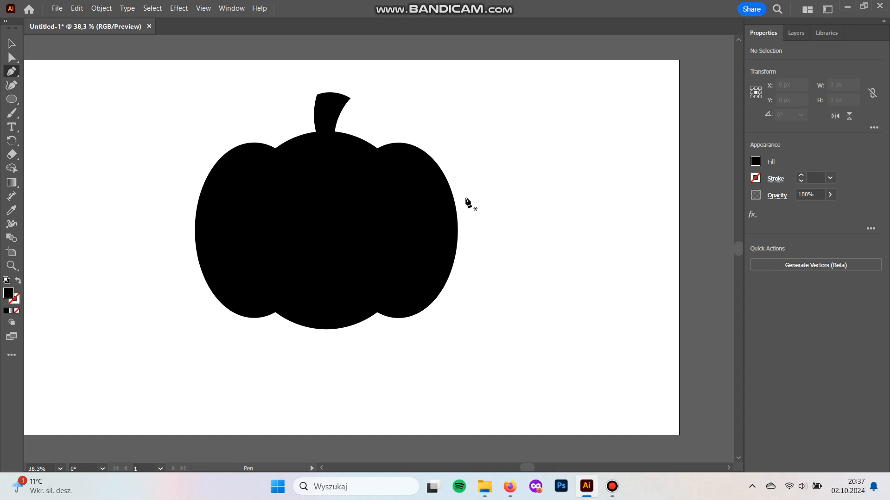
pyautogui.click(418, 185)
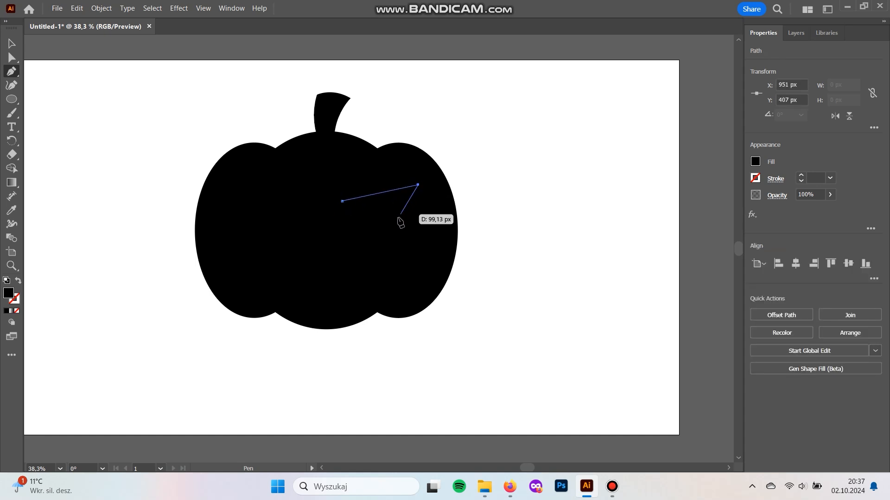
pyautogui.click(393, 227)
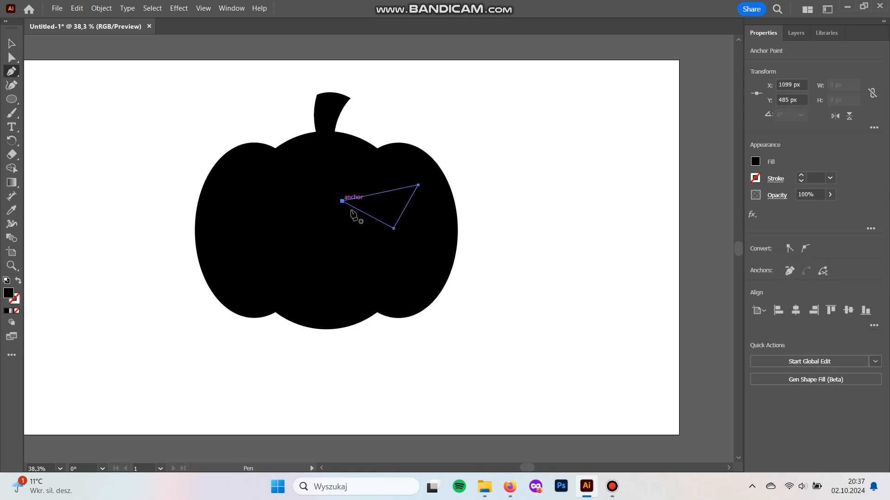
pyautogui.press('v')
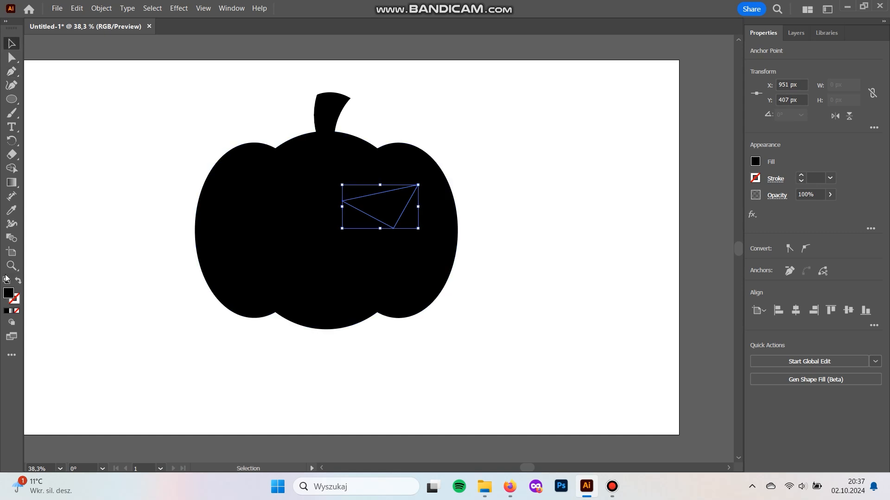
pyautogui.press('a')
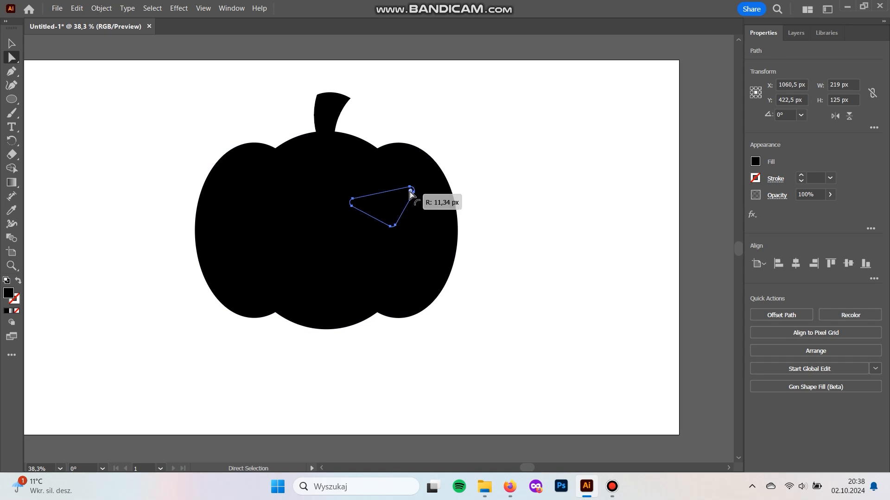
pyautogui.moveTo(408, 194); pyautogui.dragTo(410, 193)
pyautogui.press('v')
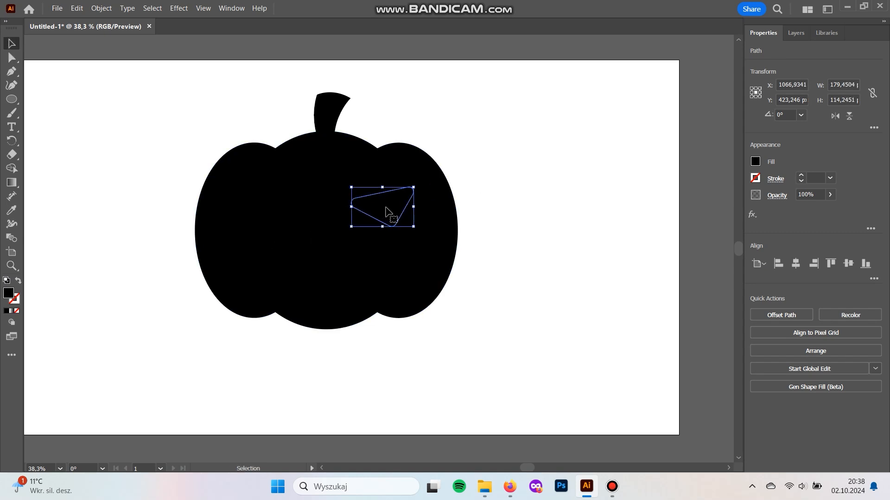
# Duplicate the eye straight across to the pumpkin's left side and mirror the copy about the vertical axis.
pyautogui.moveTo(380, 208); pyautogui.dragTo(271, 208)
pyautogui.click(95, 8)
pyautogui.moveTo(153, 27)
pyautogui.click(336, 74)
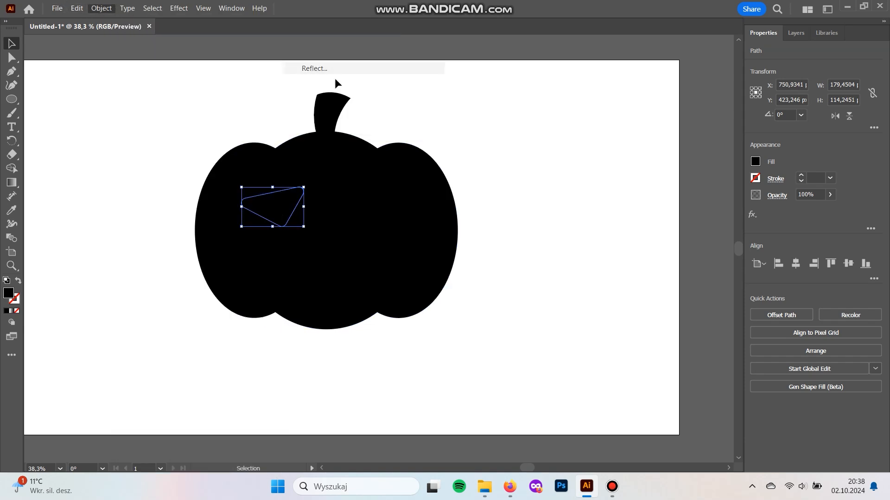
pyautogui.click(446, 316)
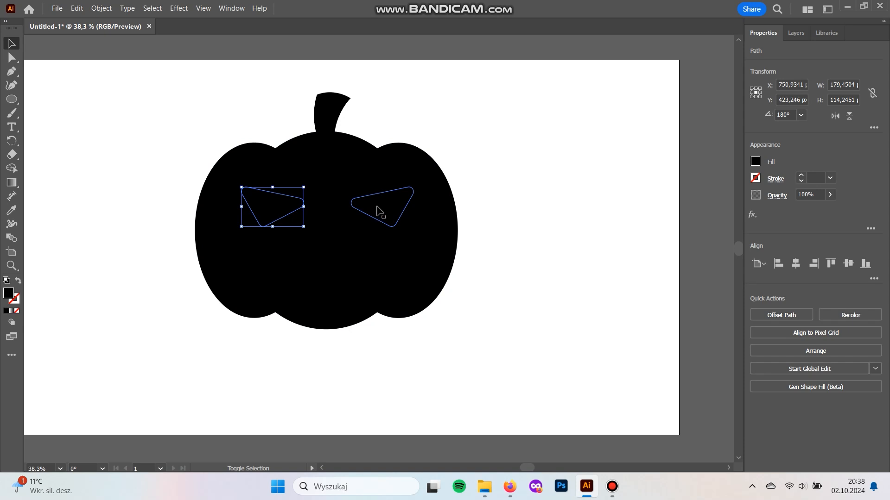
# Fill both eyes with white, FFFFFF.
pyautogui.keyDown('shift'); pyautogui.click(376, 212); pyautogui.keyUp('shift')
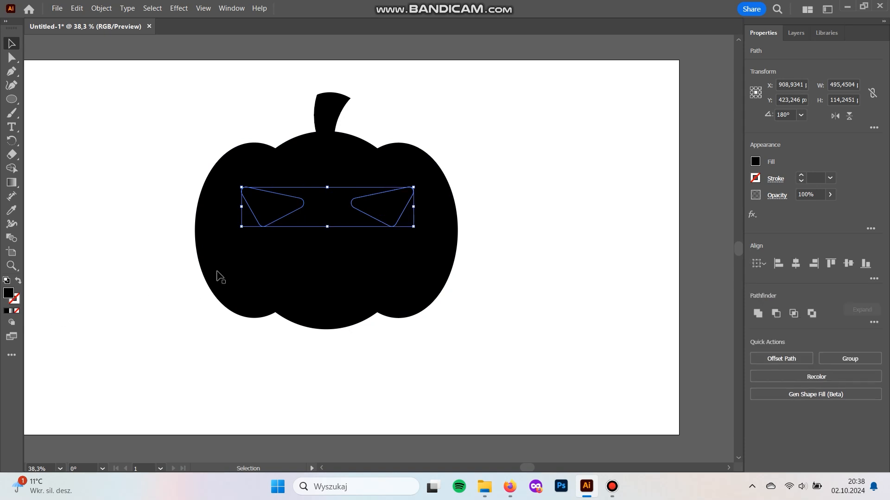
pyautogui.doubleClick(10, 297)
pyautogui.write('FFFFFF')
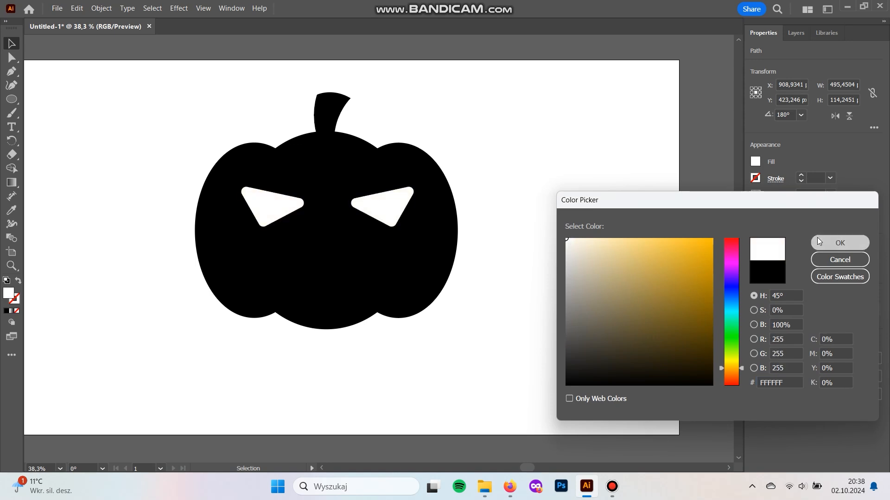
pyautogui.click(839, 243)
pyautogui.click(547, 232)
# Reduce the corner rounding on both eyes to make their points sharper.
pyautogui.click(278, 204)
pyautogui.press('a')
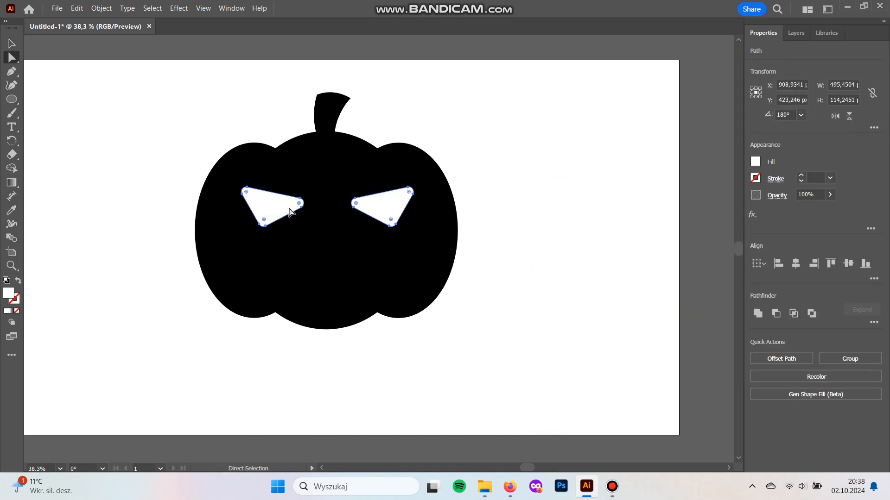
pyautogui.moveTo(298, 203); pyautogui.dragTo(302, 201)
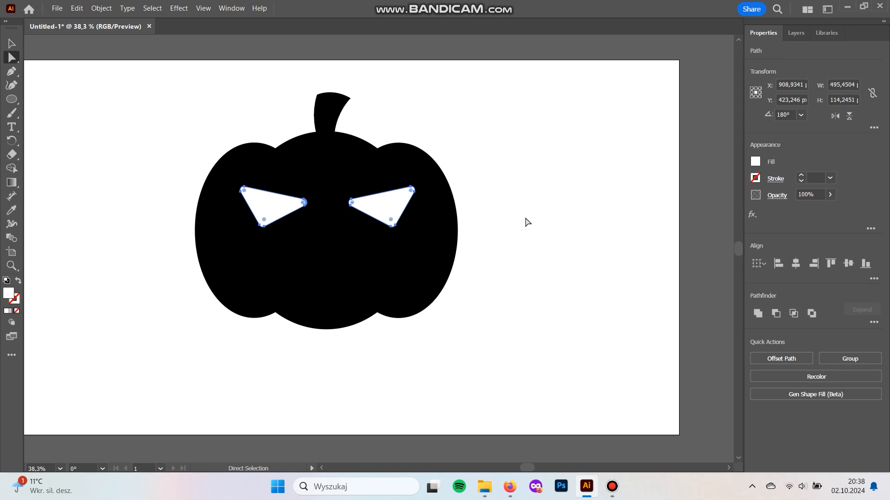
pyautogui.click(496, 261)
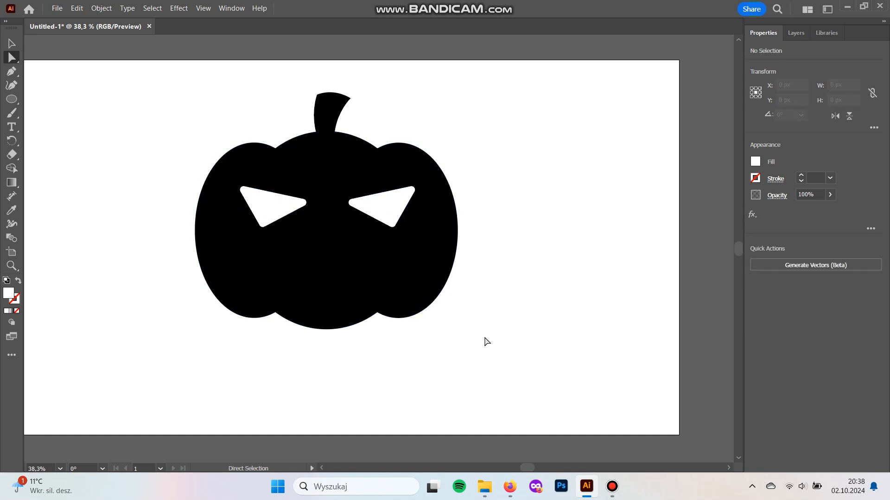
# Make both eyes slightly smaller, bring them closer together and group them.
pyautogui.press('v')
pyautogui.moveTo(383, 217)
pyautogui.mouseDown()
pyautogui.moveTo(374, 205)
pyautogui.moveTo(394, 206)
pyautogui.mouseUp()
pyautogui.keyDown('shift'); pyautogui.click(278, 204); pyautogui.keyUp('shift')
pyautogui.moveTo(365, 200); pyautogui.dragTo(372, 200)
pyautogui.hotkey('ctrl', 'g')
pyautogui.click(488, 128)
# Unite the stem with the pumpkin body and centre the combined silhouette and the eyes horizontally on each other.
pyautogui.moveTo(497, 72); pyautogui.dragTo(470, 141)
pyautogui.moveTo(286, 84); pyautogui.dragTo(368, 175)
pyautogui.click(757, 313)
pyautogui.moveTo(547, 101); pyautogui.dragTo(179, 301)
pyautogui.click(795, 263)
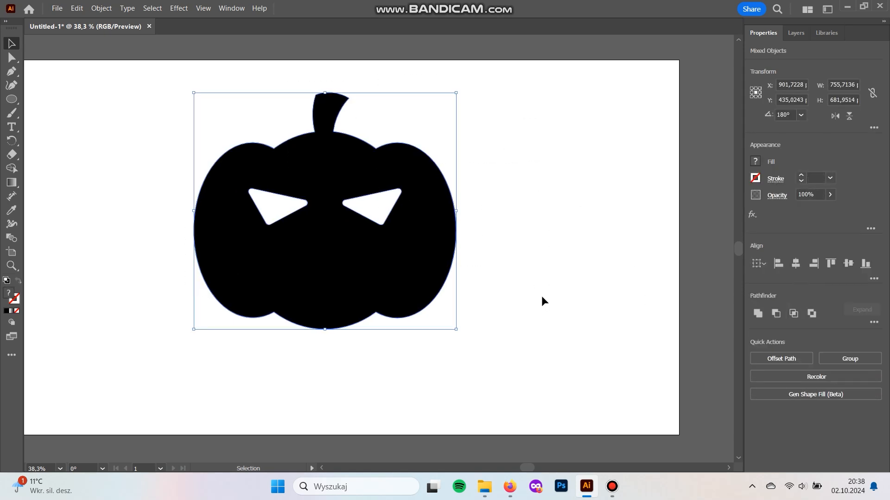
pyautogui.click(542, 300)
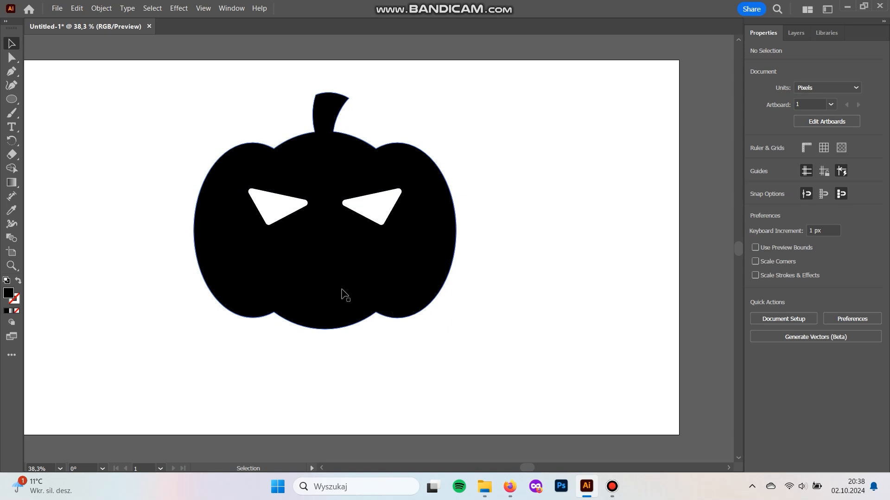
# Draw a closed, crescent-shaped smiling mouth about 582 px wide and 136 px high below the eyes with the Pen tool.
pyautogui.press('p')
pyautogui.click(229, 245)
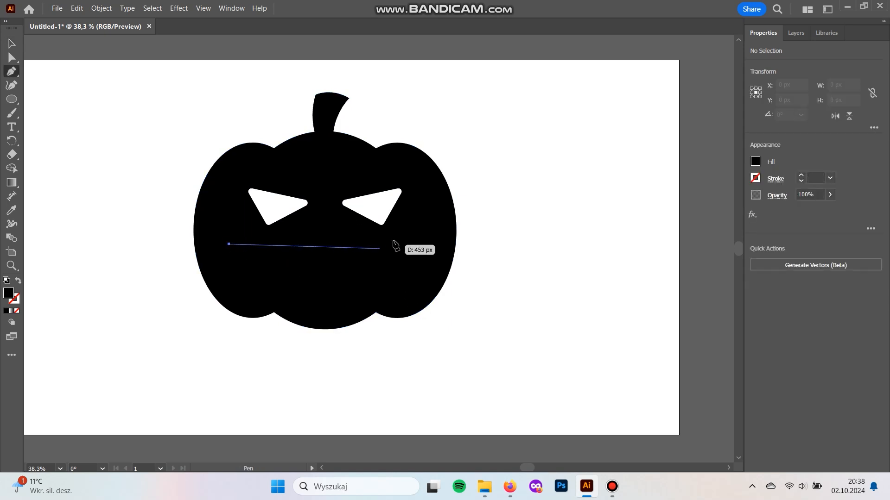
pyautogui.moveTo(427, 245); pyautogui.dragTo(524, 195)
pyautogui.hotkey('ctrl', 'z')
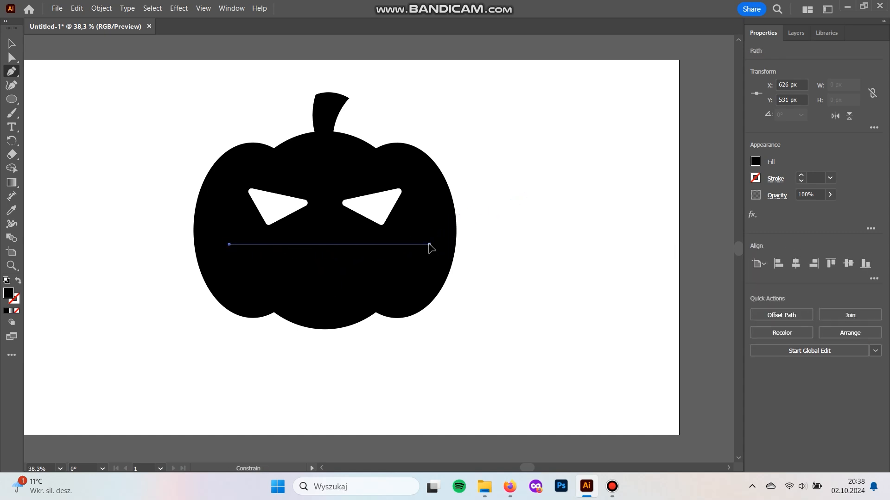
pyautogui.click(429, 244)
pyautogui.hotkey('ctrl', 'z')
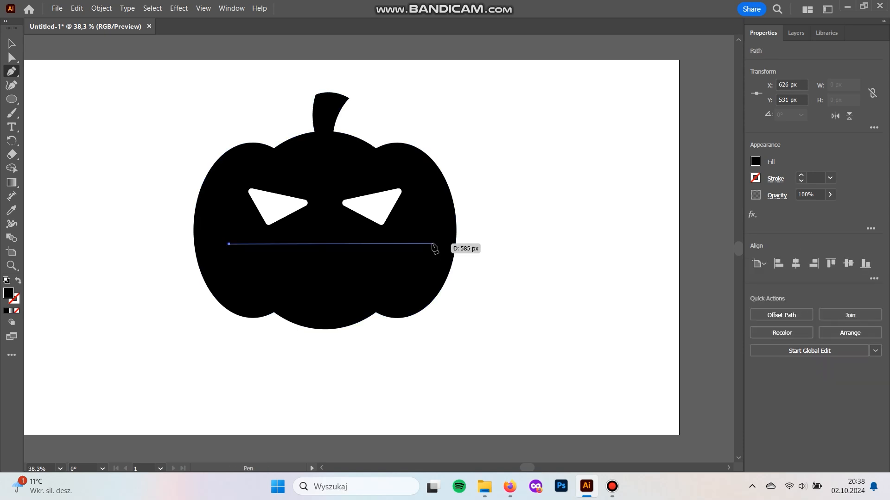
pyautogui.moveTo(431, 244); pyautogui.dragTo(549, 200)
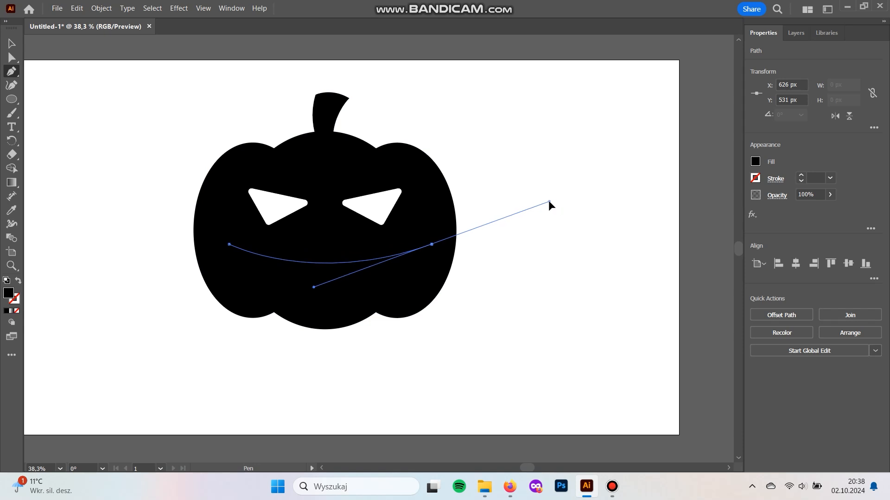
pyautogui.click(432, 245)
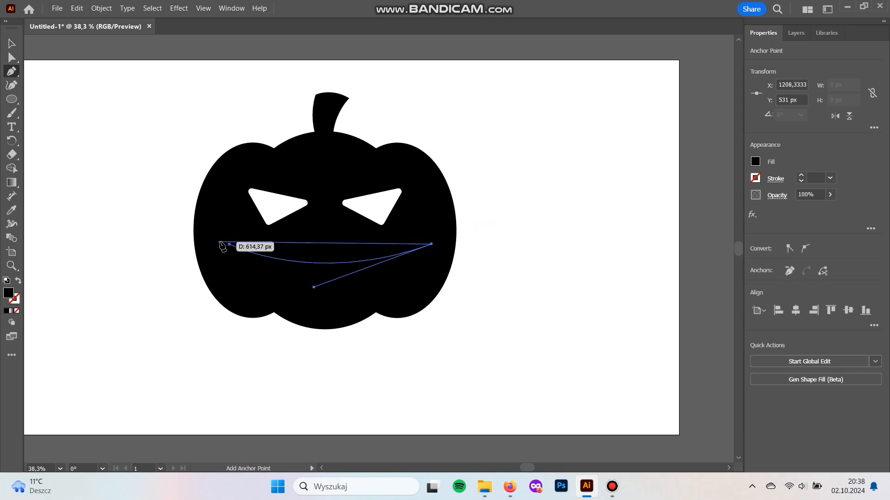
pyautogui.moveTo(229, 244); pyautogui.dragTo(122, 138)
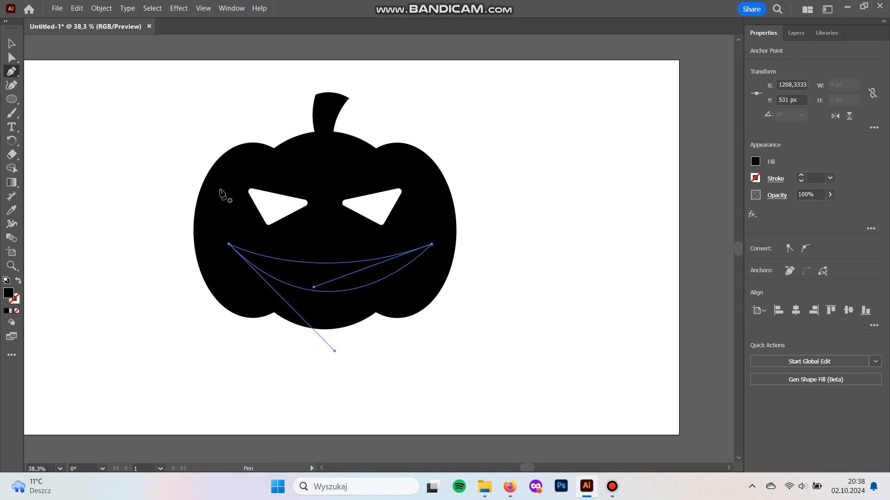
# Fill the mouth with the eyes' white using the Eyedropper, and deselect it.
pyautogui.press('v')
pyautogui.press('i')
pyautogui.click(377, 206)
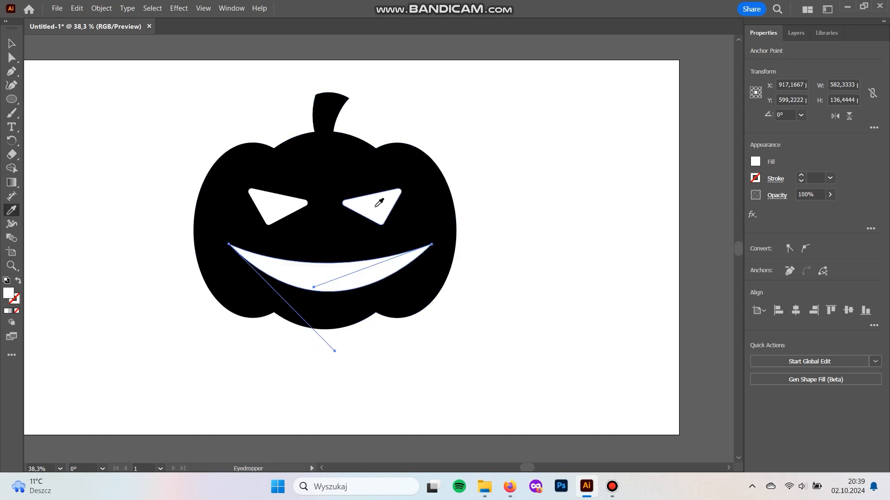
pyautogui.press('v')
pyautogui.click(470, 286)
# Scale the mouth and the eyes down slightly, keeping the mouth beneath the eyes.
pyautogui.click(354, 286)
pyautogui.moveTo(431, 268); pyautogui.dragTo(384, 264)
pyautogui.moveTo(368, 206); pyautogui.dragTo(386, 204)
pyautogui.click(378, 278)
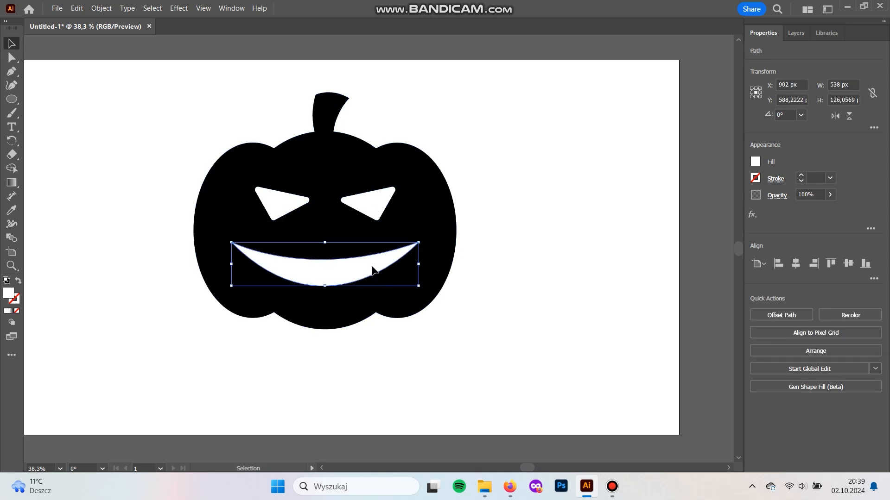
pyautogui.moveTo(415, 265); pyautogui.dragTo(423, 264)
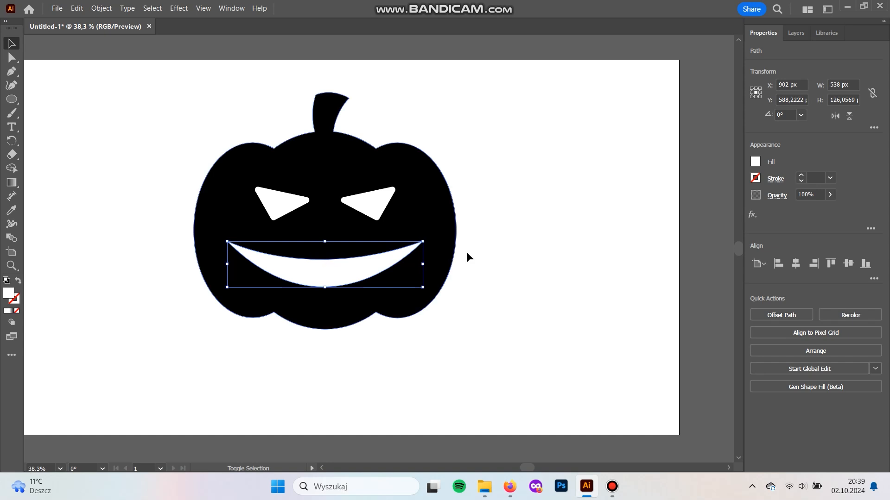
# Enlarge the grouped eyes to about 436 px wide and move them slightly higher above the mouth.
pyautogui.click(523, 263)
pyautogui.moveTo(474, 346); pyautogui.dragTo(497, 356)
pyautogui.click(397, 224)
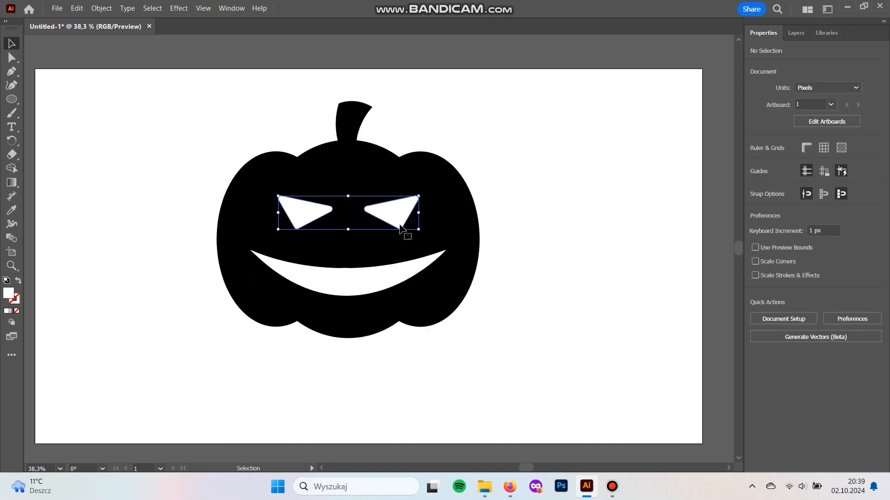
pyautogui.moveTo(418, 214)
pyautogui.mouseDown()
pyautogui.moveTo(482, 214)
pyautogui.moveTo(419, 214)
pyautogui.mouseUp()
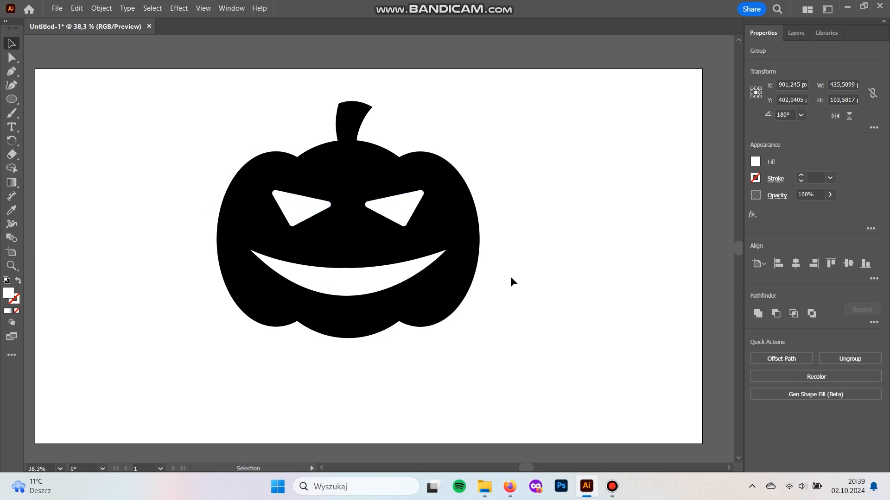
pyautogui.click(510, 276)
pyautogui.click(372, 277)
pyautogui.click(557, 335)
# Duplicate the eye group below the mouth, ungroup the copy and delete its left triangle.
pyautogui.hotkey('ctrl', '+')
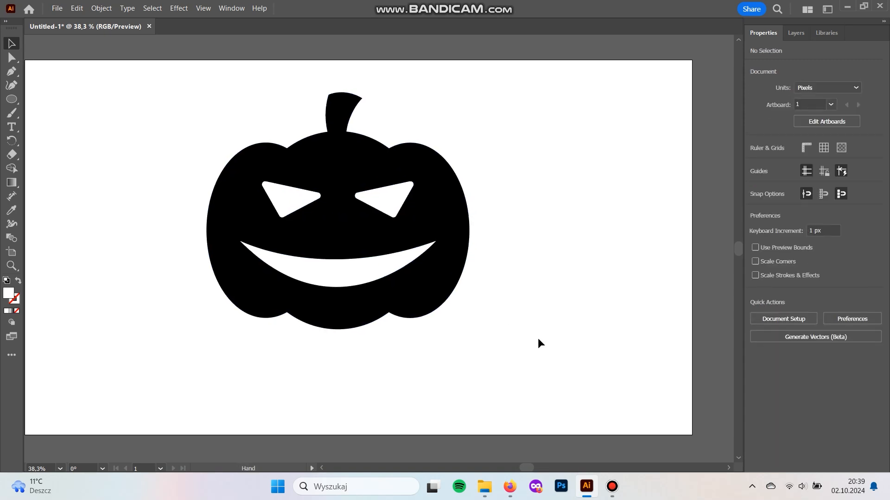
pyautogui.moveTo(400, 179); pyautogui.dragTo(404, 312)
pyautogui.rightClick(399, 316)
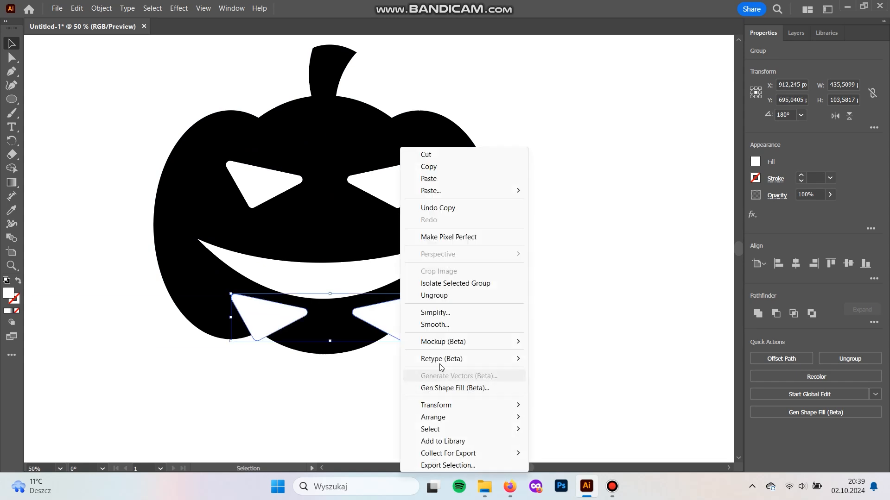
pyautogui.click(441, 308)
pyautogui.click(332, 408)
pyautogui.click(288, 319)
pyautogui.press('Delete')
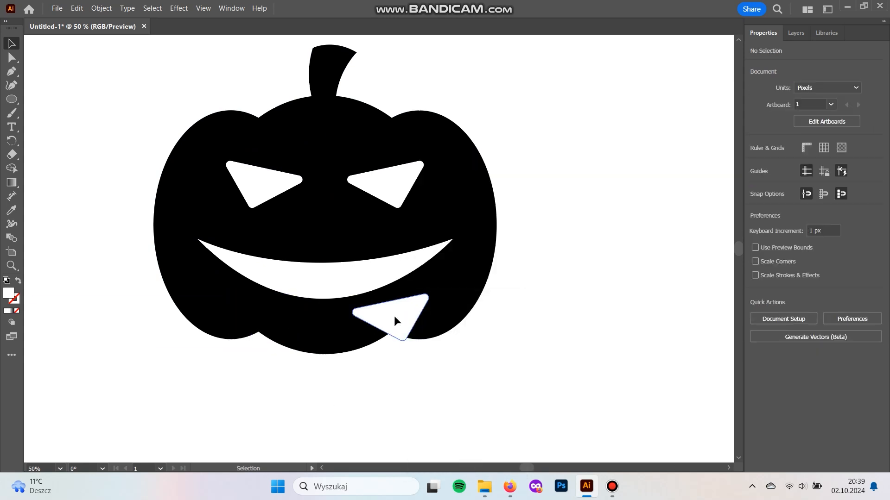
# Move the remaining triangle onto the right half of the mouth's upper edge and fill it with the pumpkin's black.
pyautogui.moveTo(394, 317); pyautogui.dragTo(392, 260)
pyautogui.press('i')
pyautogui.click(435, 278)
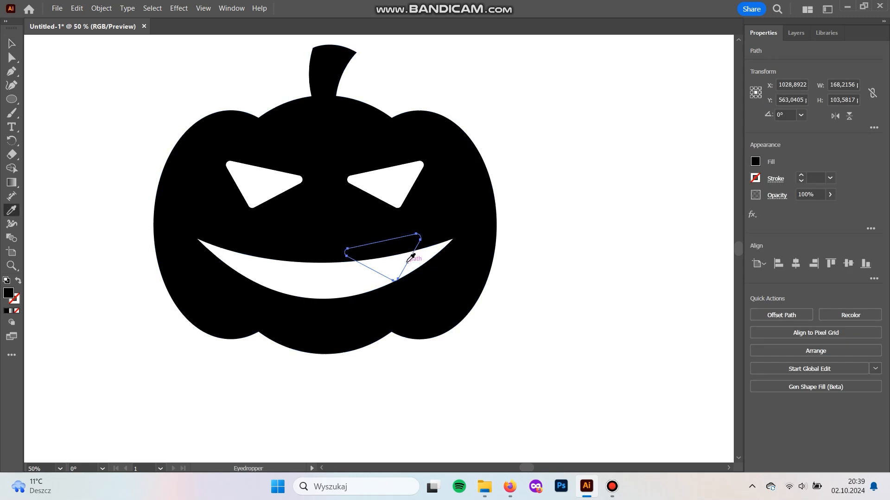
# Duplicate the black tooth into a pair on the mouth's right half and copy the pair to the left half.
pyautogui.press('v')
pyautogui.moveTo(396, 254); pyautogui.dragTo(296, 247)
pyautogui.keyDown('shift'); pyautogui.click(397, 258); pyautogui.keyUp('shift')
# Reflect the left pair of upper teeth to mirror the right pair, adjust its position and group all four teeth.
pyautogui.click(101, 8)
pyautogui.moveTo(153, 27)
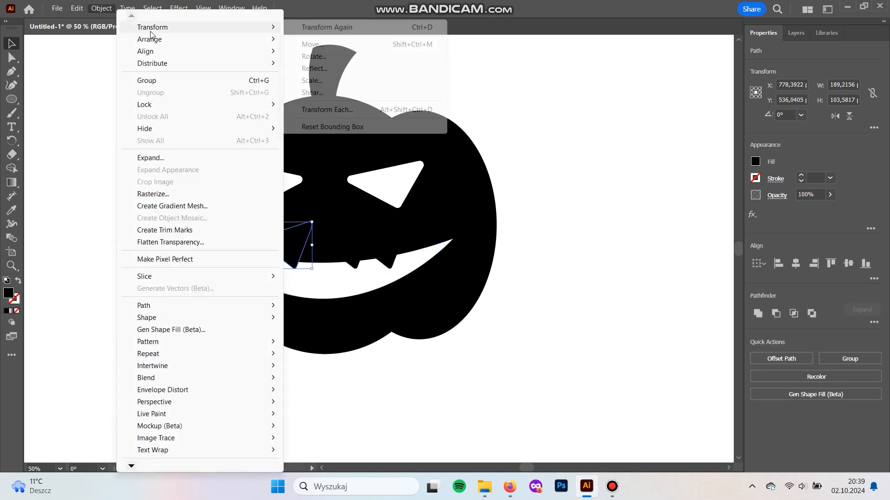
pyautogui.click(314, 68)
pyautogui.click(445, 315)
pyautogui.moveTo(301, 245); pyautogui.dragTo(313, 245)
pyautogui.hotkey('ctrl', 'g')
pyautogui.click(355, 257)
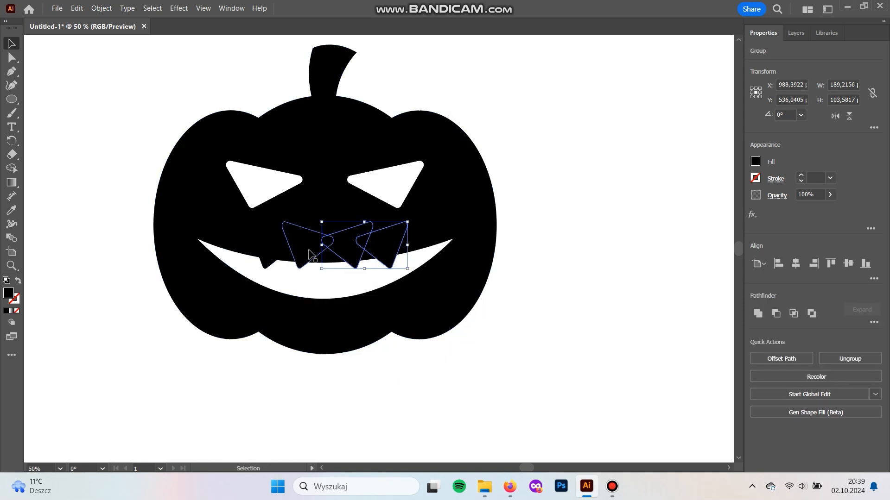
pyautogui.keyDown('shift'); pyautogui.click(308, 251); pyautogui.keyUp('shift')
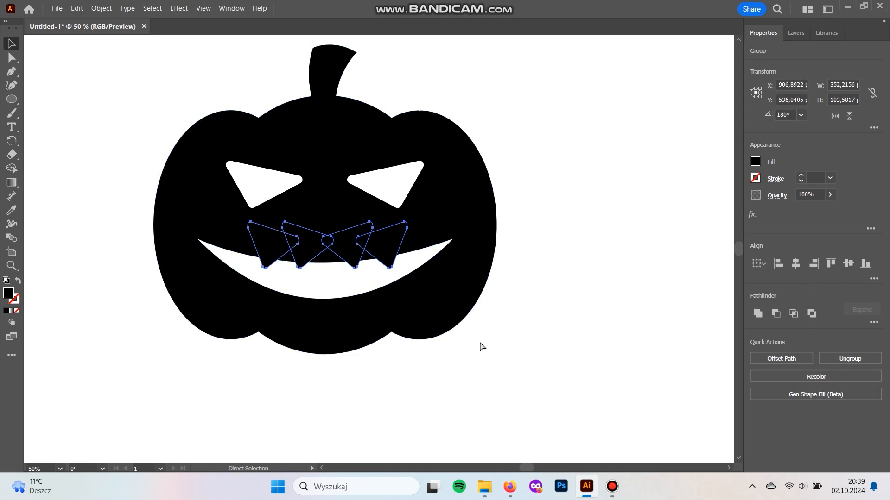
# Centre the pumpkin, eyes, mouth and teeth horizontally on each other and nudge the teeth slightly downward.
pyautogui.click(486, 371)
pyautogui.click(409, 165)
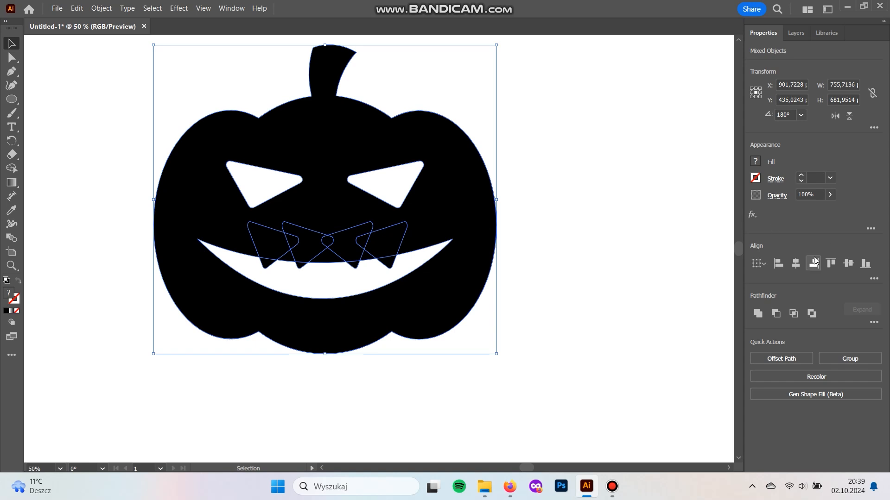
pyautogui.click(796, 263)
pyautogui.click(583, 315)
pyautogui.moveTo(391, 266); pyautogui.dragTo(392, 265)
pyautogui.click(522, 270)
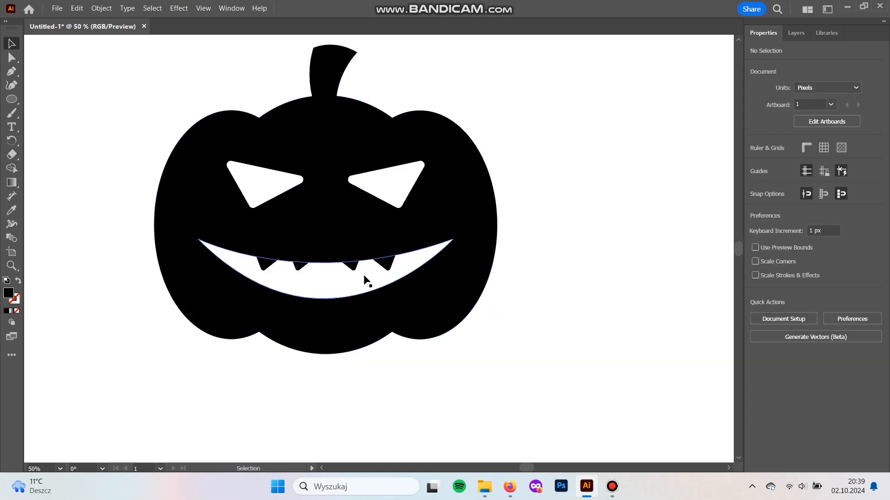
# Duplicate the upper teeth group onto the mouth's lower edge and flip the copy so its points face up.
pyautogui.moveTo(355, 243); pyautogui.dragTo(394, 304)
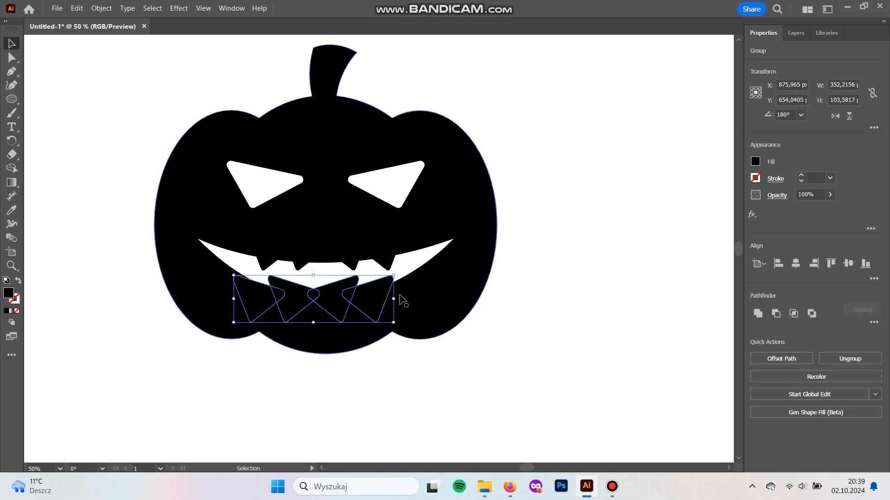
pyautogui.click(392, 301)
pyautogui.hotkey('ctrl', 'z')
pyautogui.click(379, 290)
pyautogui.moveTo(398, 298); pyautogui.dragTo(211, 304)
pyautogui.moveTo(302, 305); pyautogui.dragTo(343, 324)
# Isolate the lower teeth group, ungroup its right pair and delete the outermost right tooth.
pyautogui.doubleClick(343, 324)
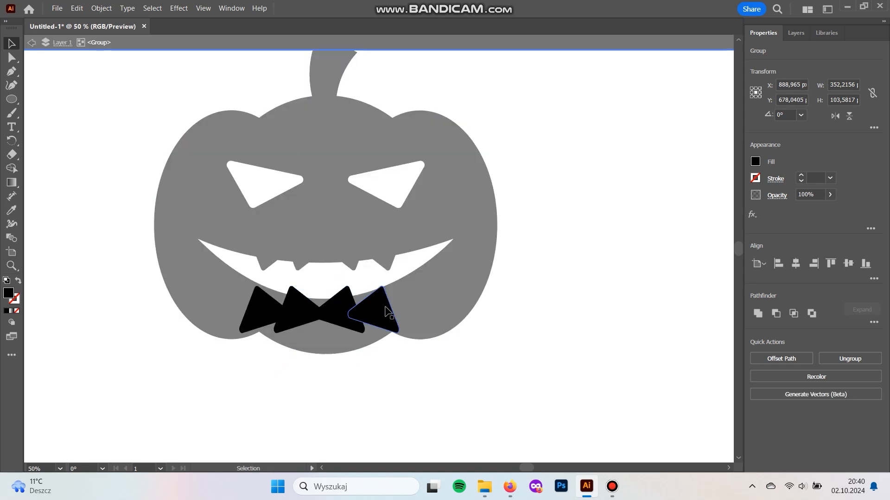
pyautogui.click(259, 318)
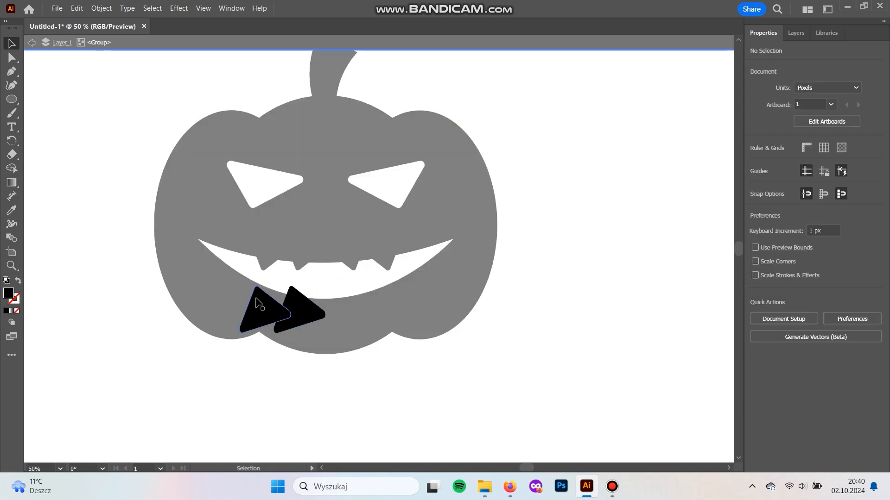
pyautogui.hotkey('ctrl', 'z')
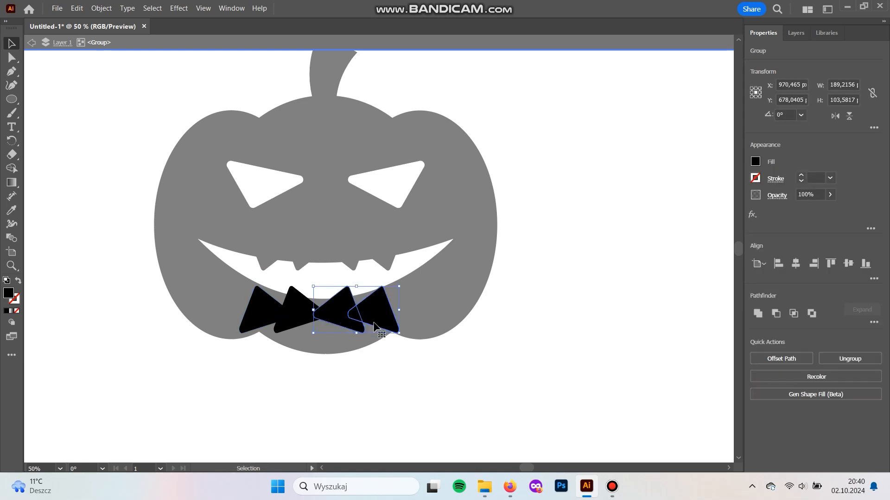
pyautogui.rightClick(370, 315)
pyautogui.click(393, 295)
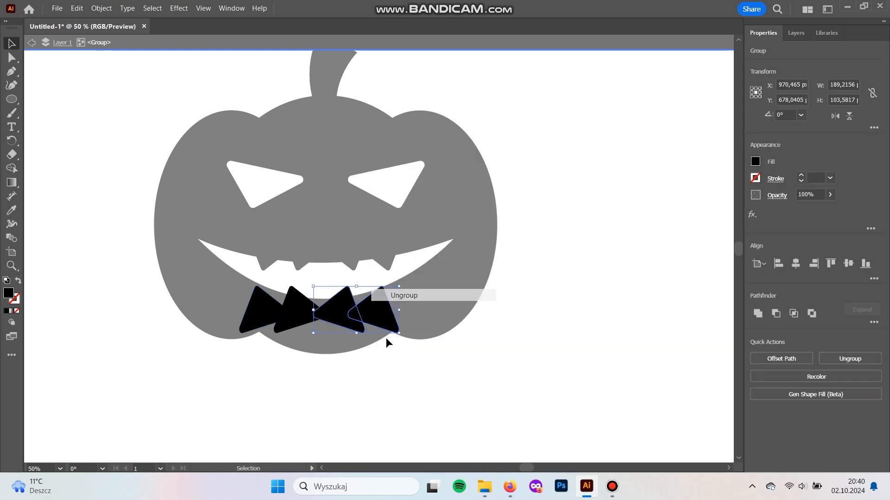
pyautogui.press('Delete')
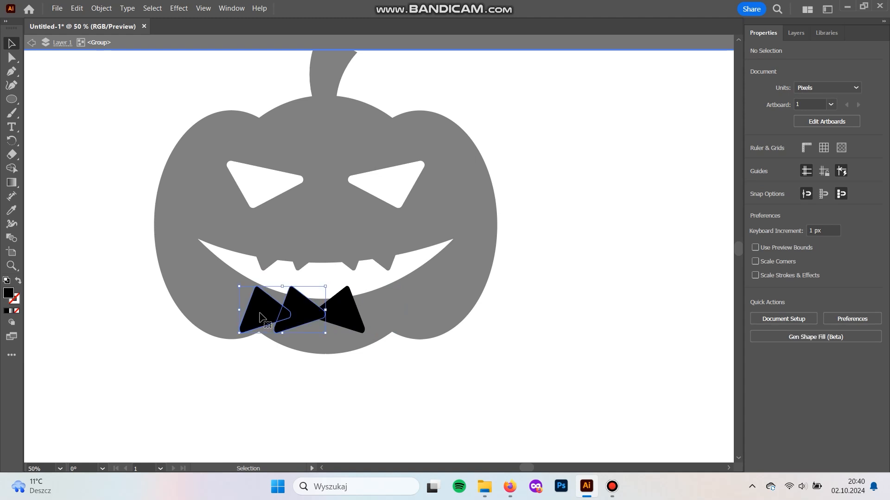
# Ungroup the left pair of lower teeth and delete the outermost left tooth.
pyautogui.rightClick(260, 313)
pyautogui.click(297, 295)
pyautogui.click(262, 361)
pyautogui.click(270, 323)
pyautogui.press('Delete')
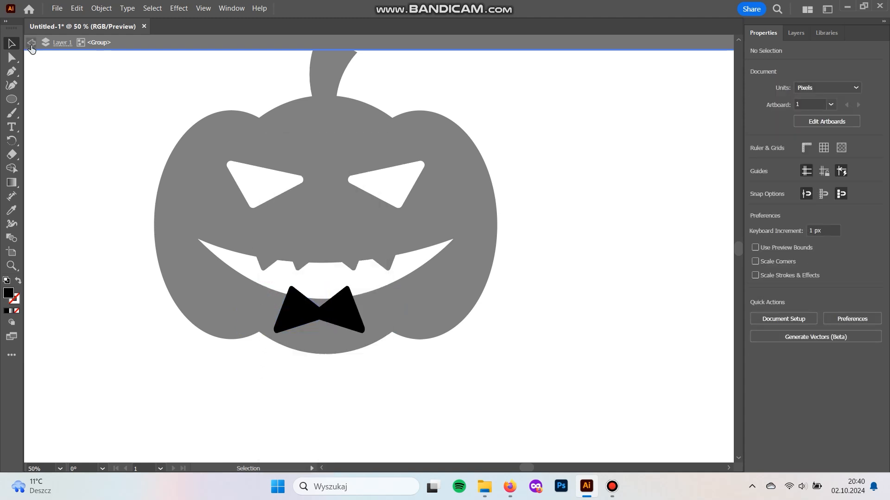
# Rotate the right lower tooth by about 32° and replace the left lower tooth with a copy of it.
pyautogui.click(341, 307)
pyautogui.moveTo(377, 338); pyautogui.dragTo(399, 327)
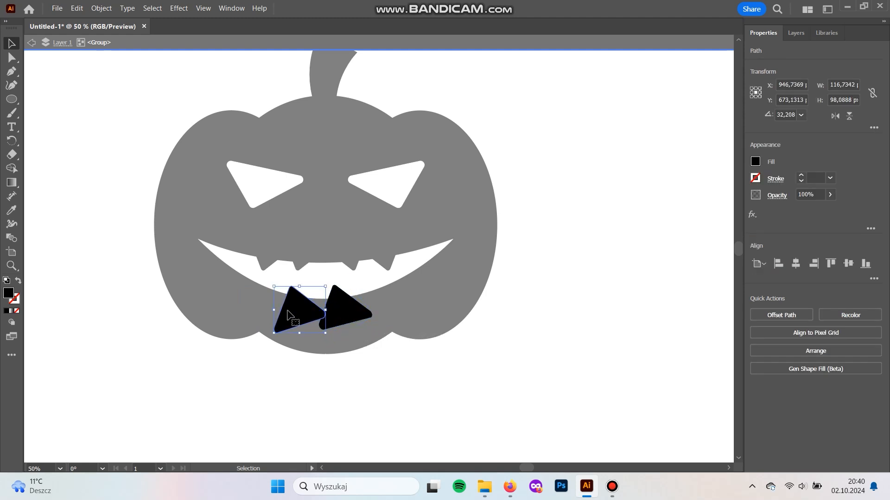
pyautogui.press('Delete')
pyautogui.moveTo(354, 317); pyautogui.dragTo(303, 312)
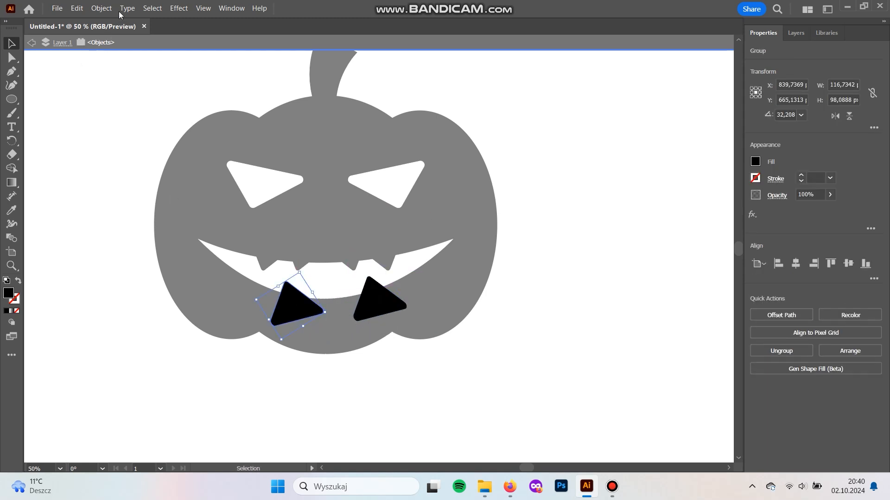
# Reflect the left lower tooth to mirror the right one, move it outward and leave the group's isolation.
pyautogui.click(105, 9)
pyautogui.moveTo(153, 27)
pyautogui.click(306, 69)
pyautogui.click(369, 316)
pyautogui.moveTo(307, 312); pyautogui.dragTo(282, 312)
pyautogui.keyDown('shift'); pyautogui.click(379, 301); pyautogui.keyUp('shift')
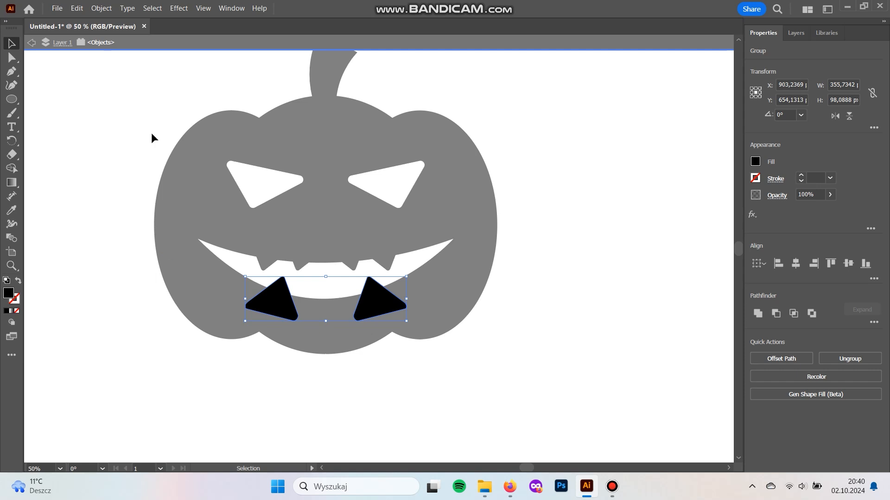
pyautogui.click(31, 42)
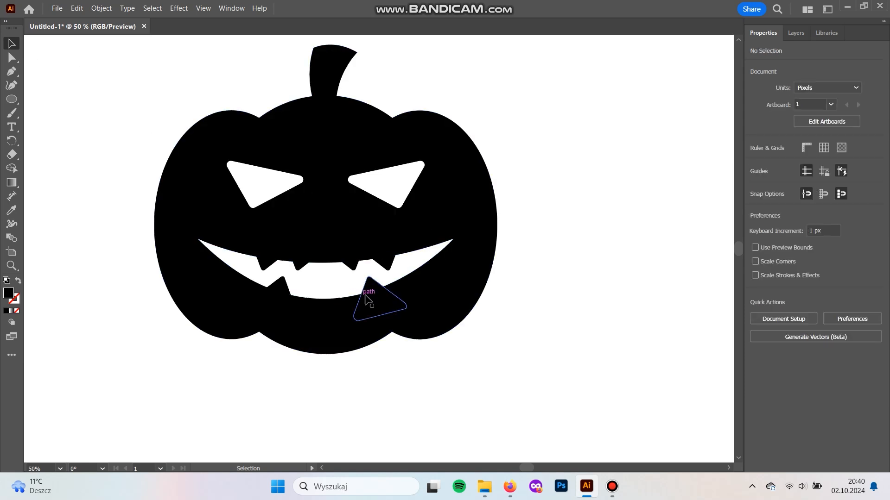
pyautogui.doubleClick(370, 298)
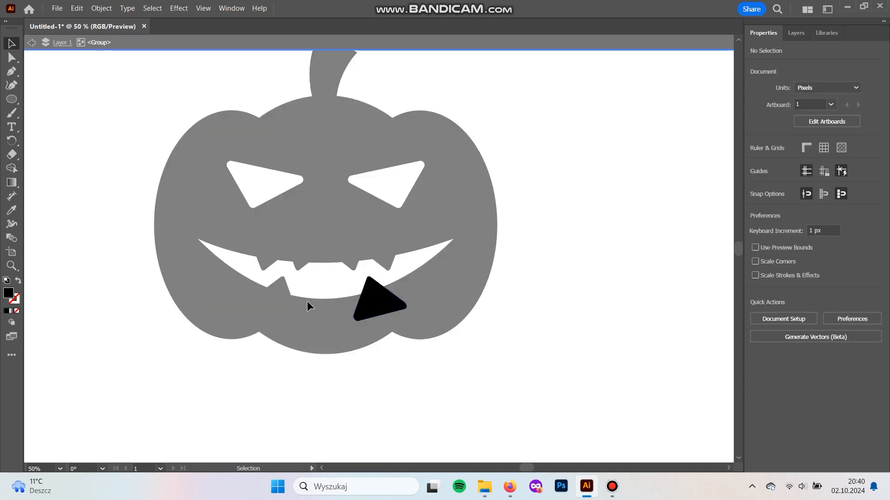
pyautogui.click(40, 47)
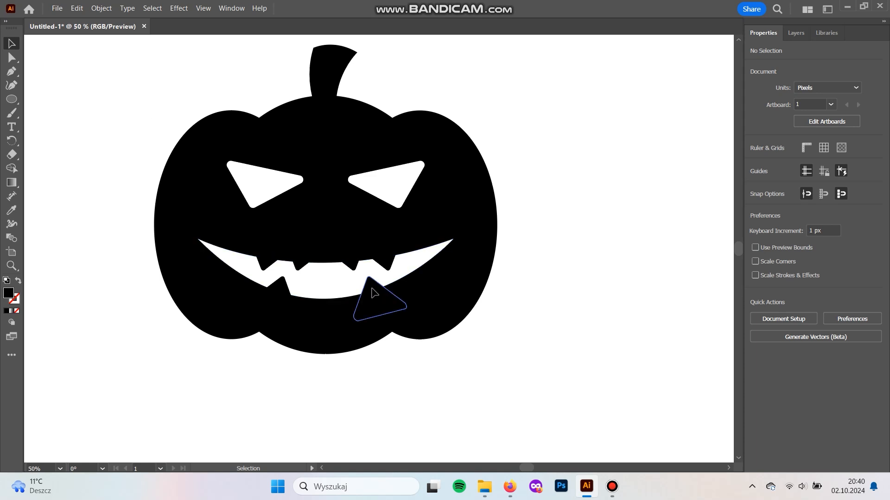
pyautogui.hotkey('ctrl', 'z')
# Group the two lower teeth and shift the group about 5 px to the right.
pyautogui.moveTo(375, 292); pyautogui.dragTo(389, 315)
pyautogui.keyDown('shift'); pyautogui.click(290, 299); pyautogui.keyUp('shift')
pyautogui.hotkey('ctrl', 'g')
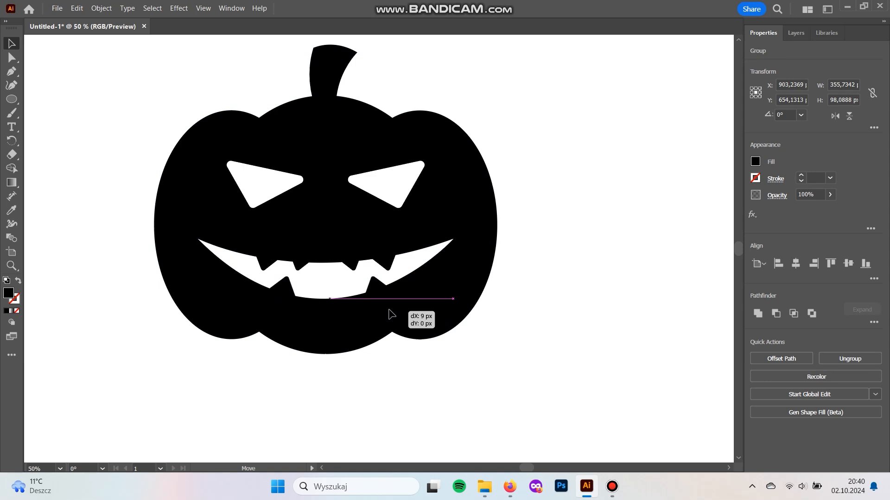
pyautogui.moveTo(389, 315); pyautogui.dragTo(389, 315)
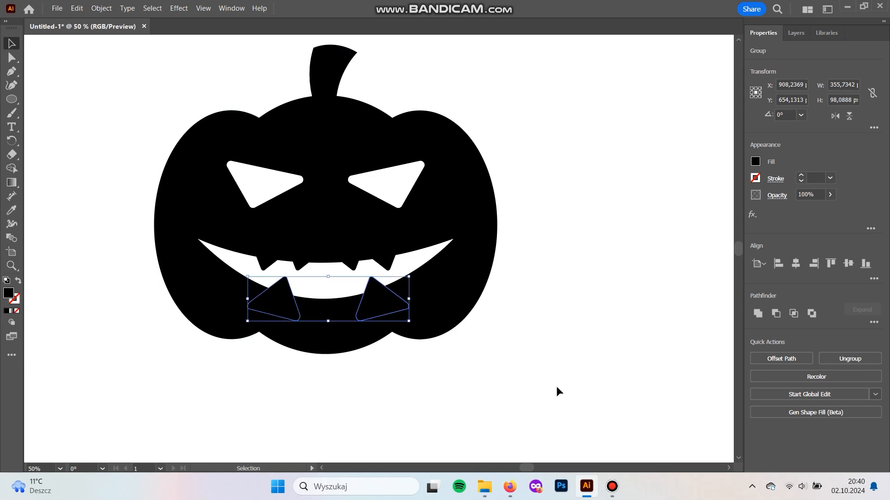
# Try to unite all of the pumpkin's shapes into a single shape.
pyautogui.click(542, 336)
pyautogui.hotkey('ctrl', '-')
pyautogui.hotkey('ctrl', '+')
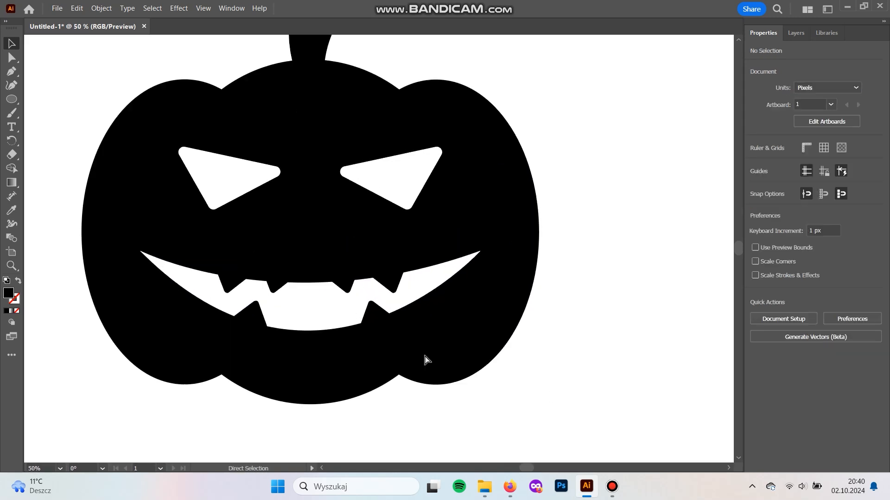
pyautogui.hotkey('ctrl', '-')
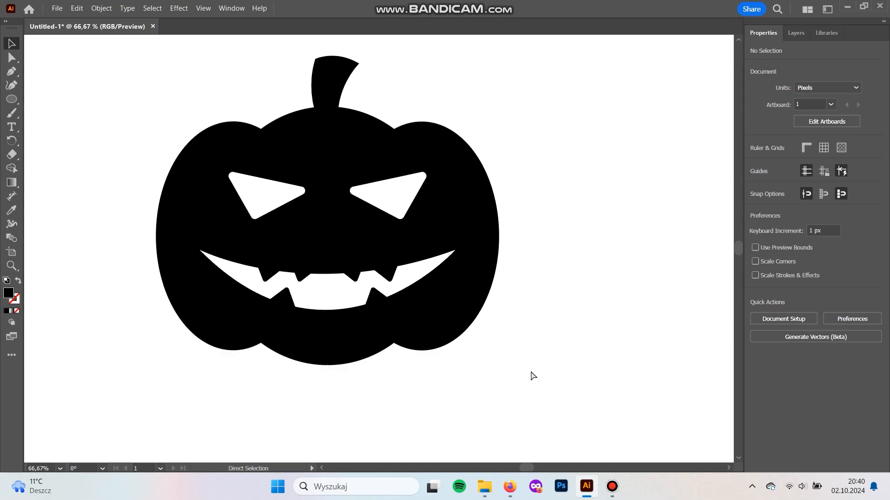
pyautogui.hotkey('ctrl', '-')
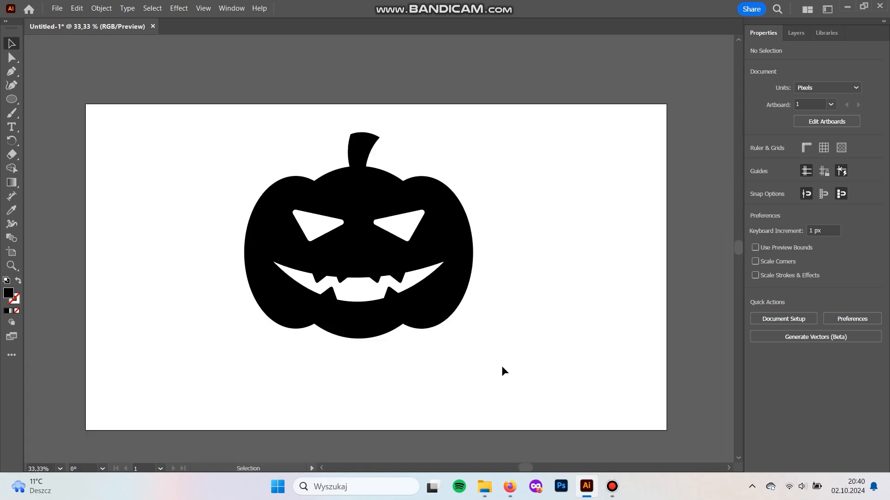
pyautogui.moveTo(193, 112); pyautogui.dragTo(192, 110)
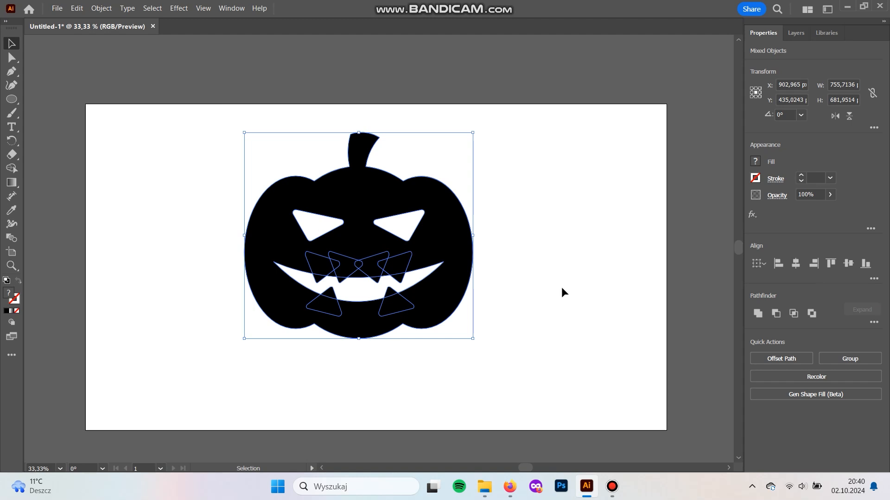
pyautogui.click(760, 317)
pyautogui.hotkey('ctrl', 'z')
pyautogui.click(544, 307)
pyautogui.click(383, 290)
# Cut the eyes and mouth out of the pumpkin with Shape Builder and unite the remaining body and teeth shapes.
pyautogui.moveTo(536, 374); pyautogui.dragTo(188, 163)
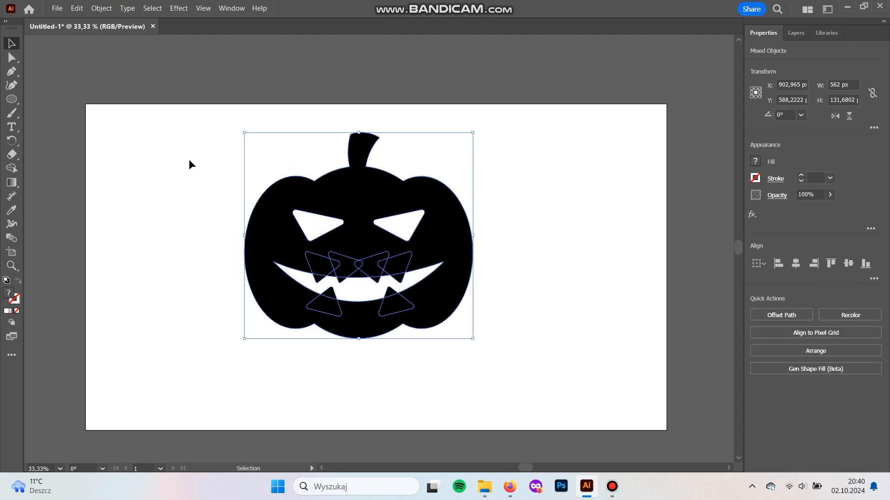
pyautogui.click(12, 168)
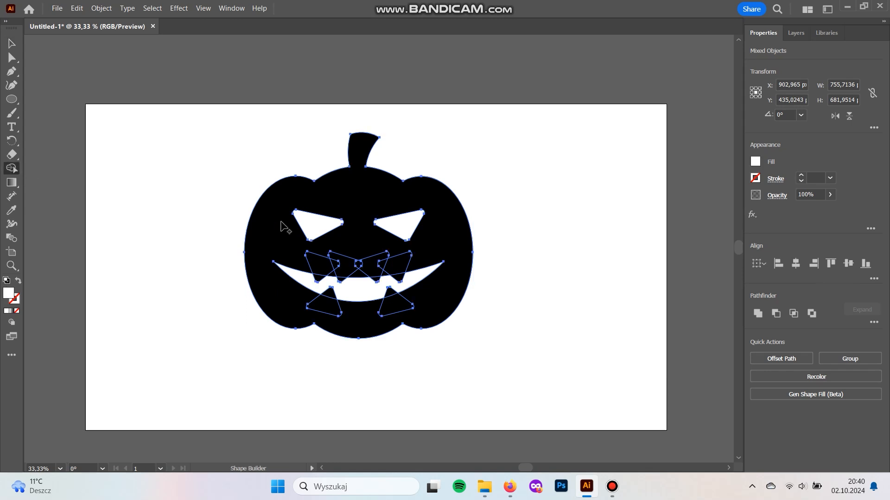
pyautogui.click(311, 226)
pyautogui.click(391, 227)
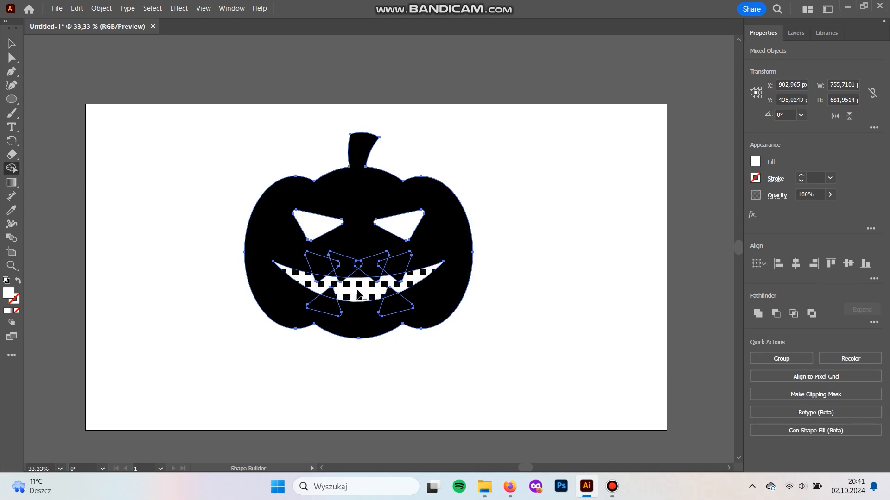
pyautogui.click(358, 291)
pyautogui.press('v')
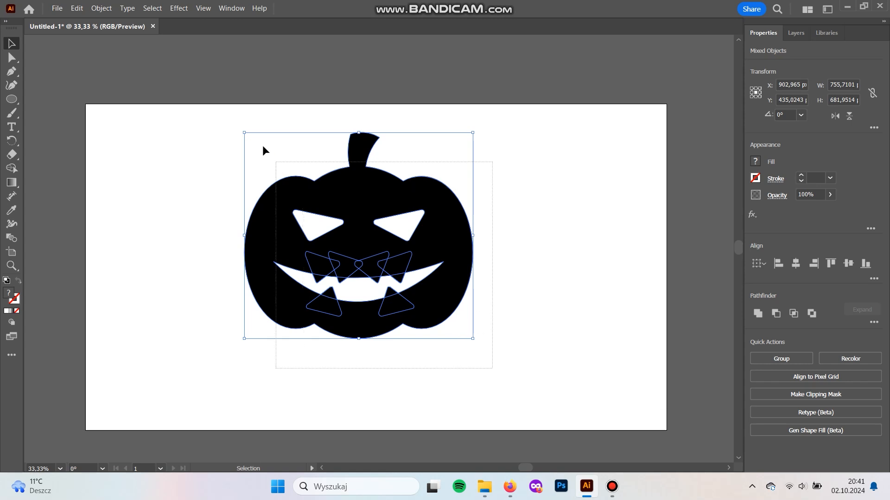
pyautogui.click(762, 314)
pyautogui.click(478, 263)
# Scale the pumpkin down to about 520 × 469 px and place a copy rotated by 180° directly beneath it.
pyautogui.click(373, 337)
pyautogui.moveTo(363, 339); pyautogui.dragTo(358, 274)
pyautogui.moveTo(407, 207); pyautogui.dragTo(275, 301)
pyautogui.moveTo(345, 250); pyautogui.dragTo(346, 294)
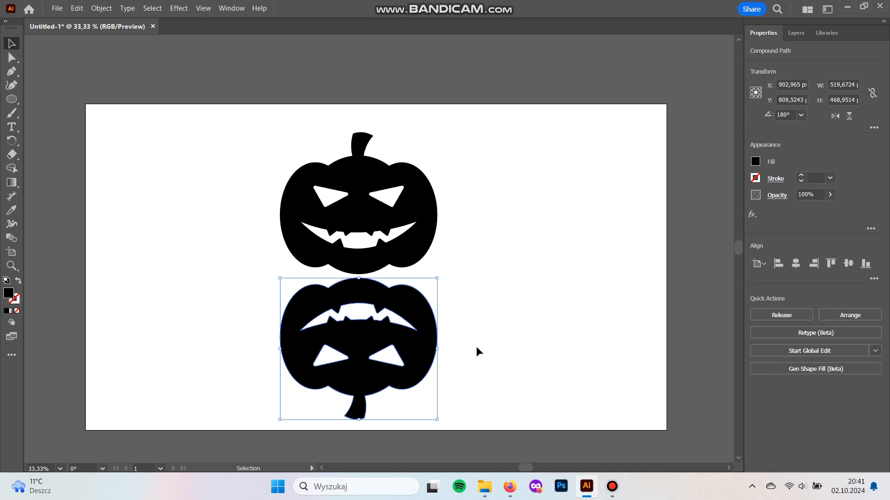
# Fill the upside-down pumpkin copy with the white-to-black linear gradient.
pyautogui.hscroll(2, 472, 344)
pyautogui.click(204, 8)
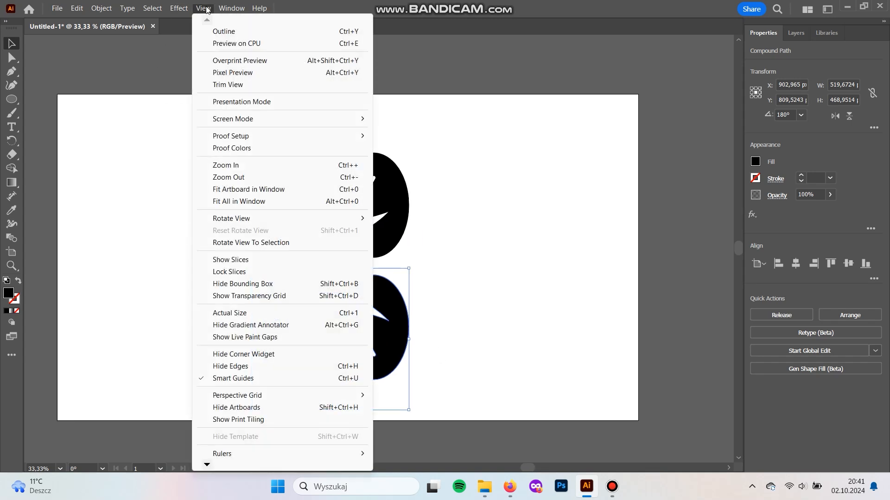
pyautogui.moveTo(231, 9)
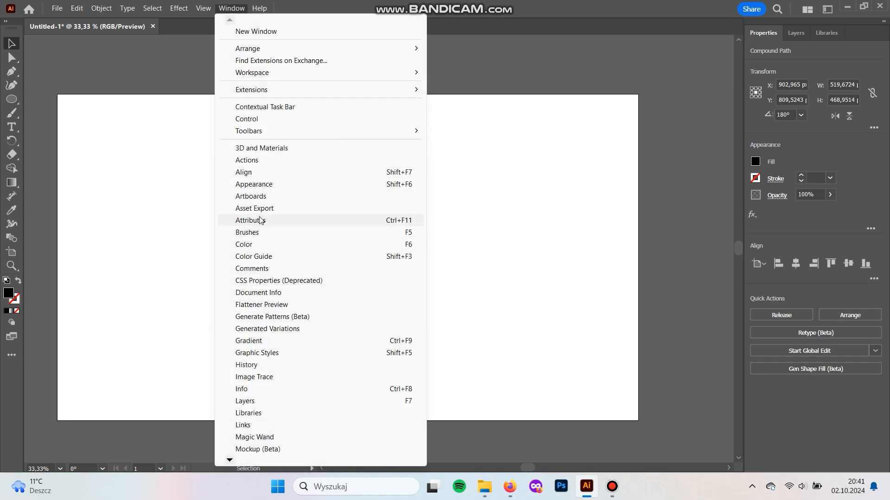
pyautogui.click(259, 340)
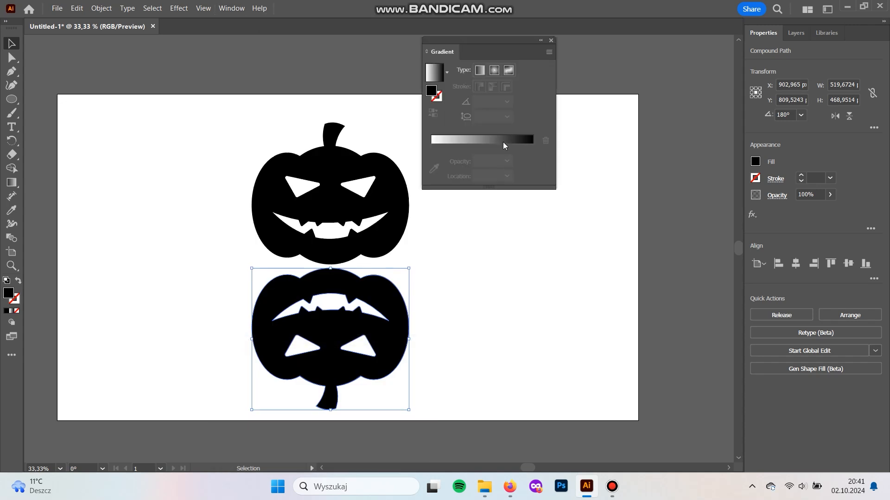
pyautogui.click(504, 146)
pyautogui.moveTo(492, 41); pyautogui.dragTo(531, 123)
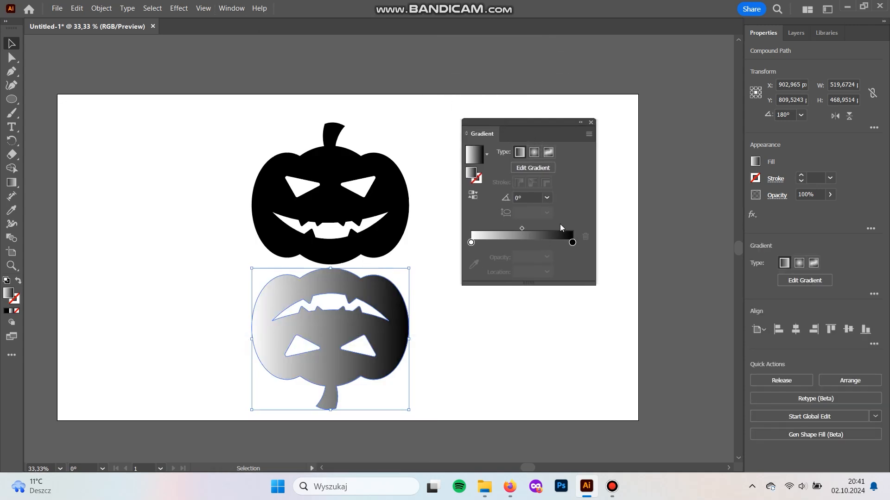
# Change the gradient's white stop to black and set that stop's opacity to 0%.
pyautogui.doubleClick(471, 243)
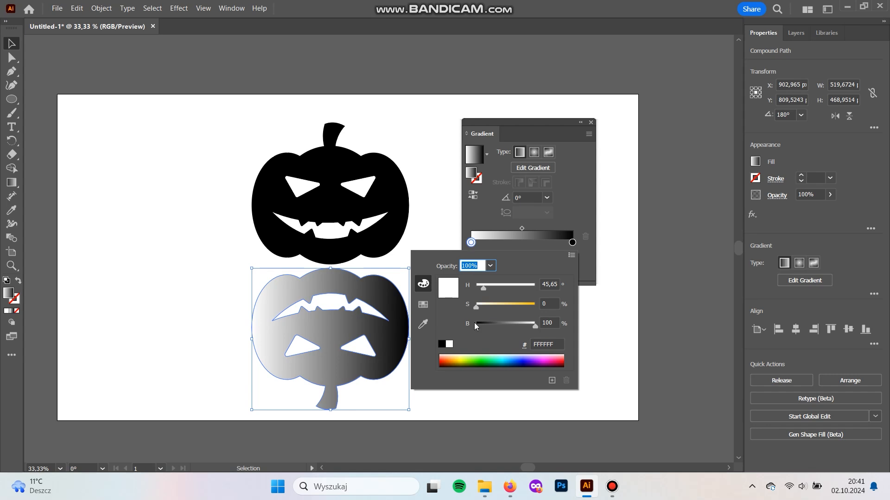
pyautogui.moveTo(479, 320); pyautogui.dragTo(445, 322)
pyautogui.click(565, 227)
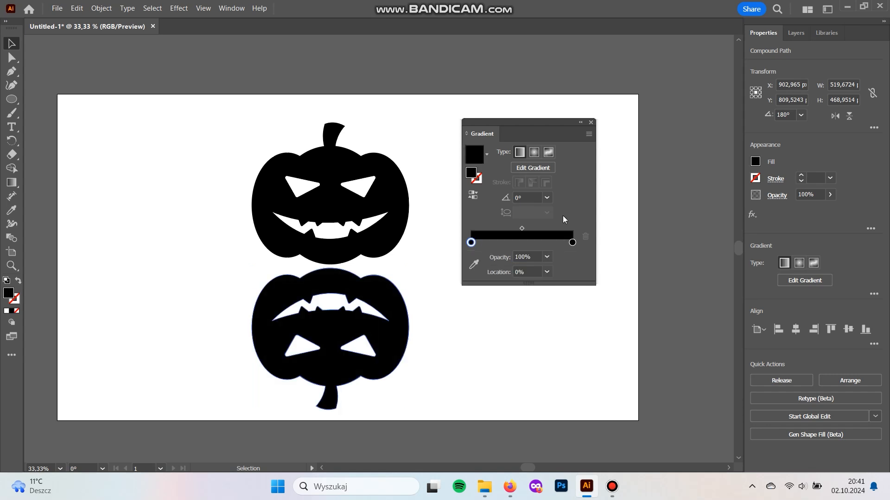
pyautogui.click(546, 257)
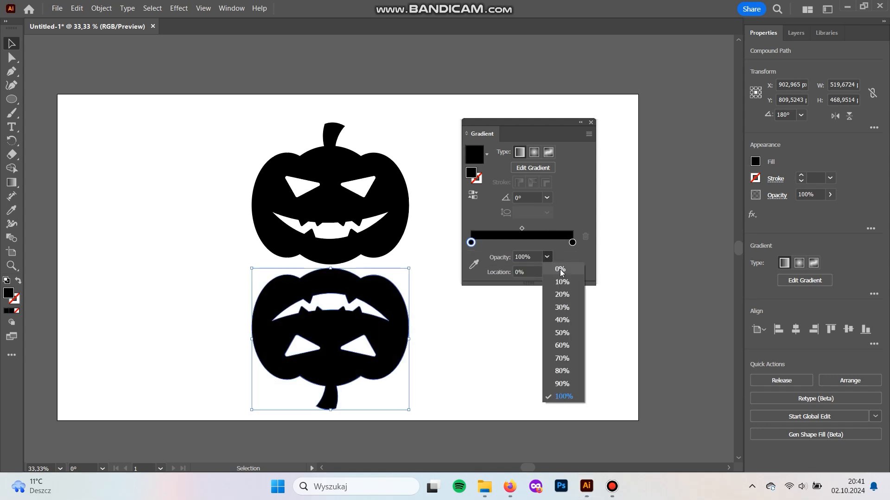
pyautogui.click(560, 269)
pyautogui.click(572, 242)
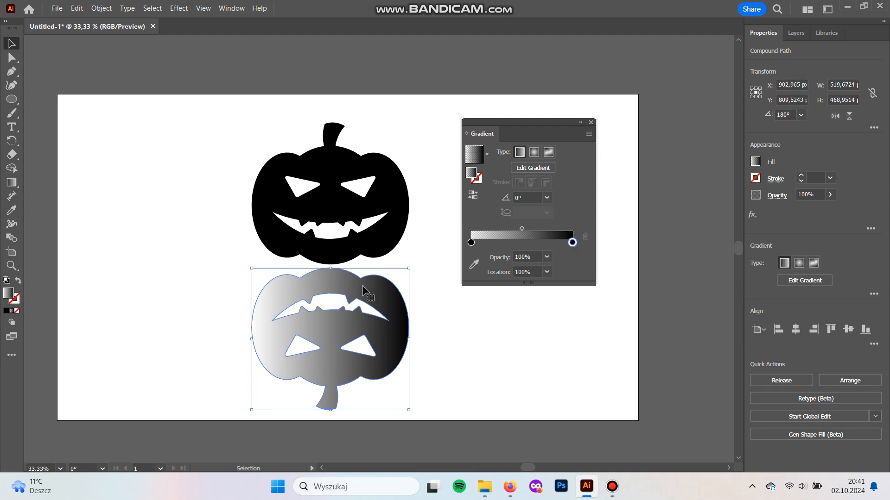
# Run the gradient vertically at 90° so the upside-down pumpkin fades out towards its stem.
pyautogui.press('g')
pyautogui.moveTo(330, 274); pyautogui.dragTo(330, 344)
pyautogui.moveTo(349, 378)
pyautogui.mouseDown()
pyautogui.moveTo(352, 230)
pyautogui.moveTo(366, 185)
pyautogui.mouseUp()
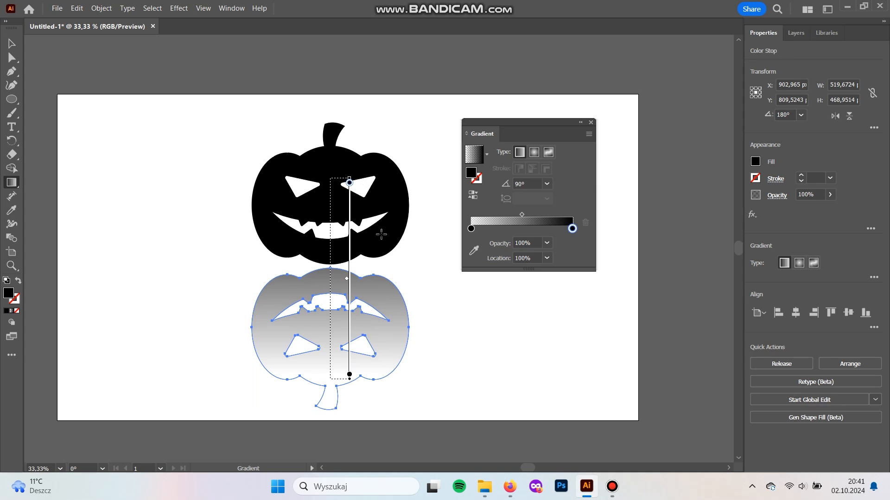
pyautogui.press('v')
pyautogui.click(437, 357)
# Shift the gradient upward so the reflection fades out at about the height of its eyes.
pyautogui.click(394, 335)
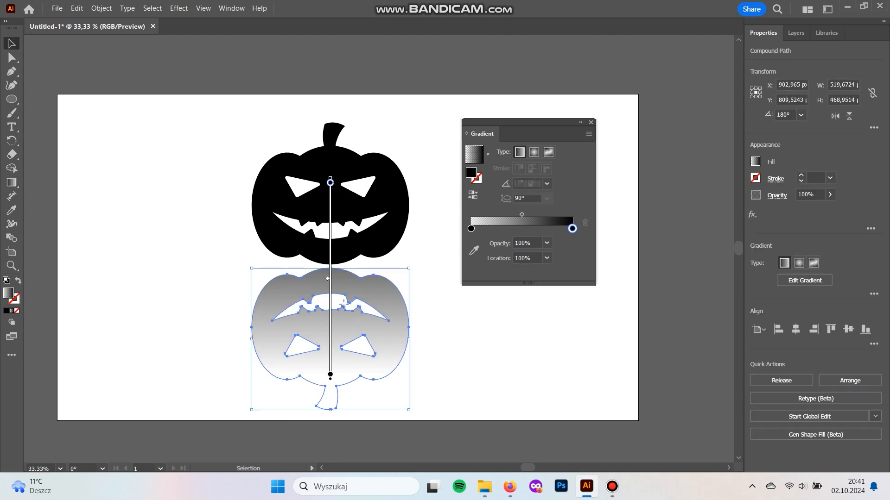
pyautogui.press('g')
pyautogui.moveTo(330, 290); pyautogui.dragTo(332, 262)
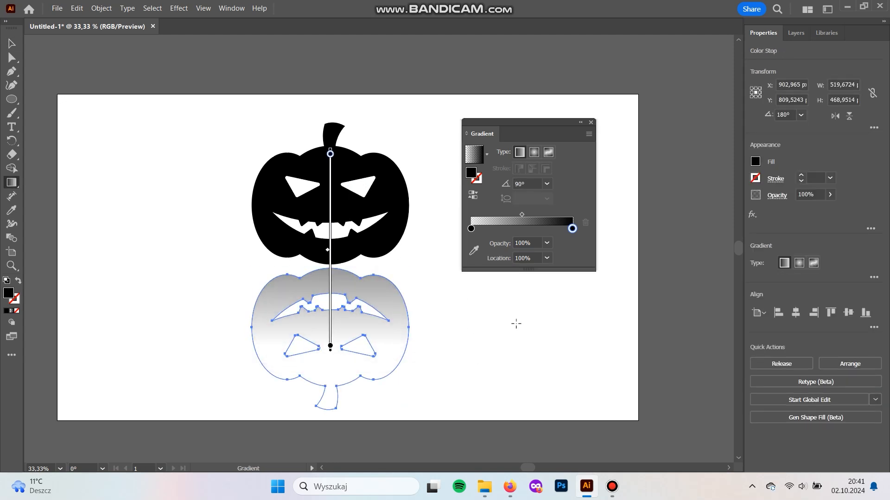
pyautogui.press('v')
pyautogui.click(516, 340)
# Nudge the faded reflection slightly closer to the pumpkin above it.
pyautogui.click(397, 318)
pyautogui.moveTo(397, 318); pyautogui.dragTo(399, 313)
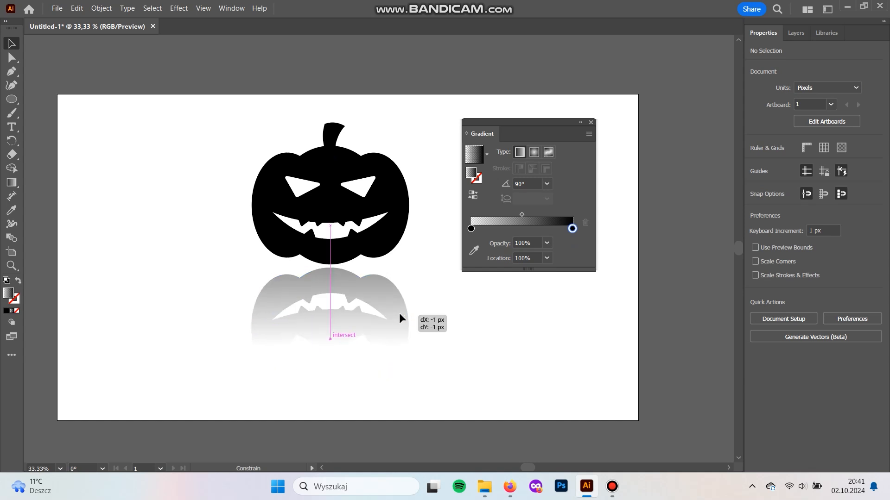
pyautogui.click(427, 341)
pyautogui.moveTo(427, 338); pyautogui.dragTo(412, 314)
# Move the pumpkin and its reflection together towards the centre of the artboard and close the gradient settings.
pyautogui.moveTo(434, 387); pyautogui.dragTo(334, 130)
pyautogui.moveTo(352, 212); pyautogui.dragTo(376, 207)
pyautogui.click(591, 122)
pyautogui.click(498, 249)
pyautogui.moveTo(499, 249); pyautogui.dragTo(537, 274)
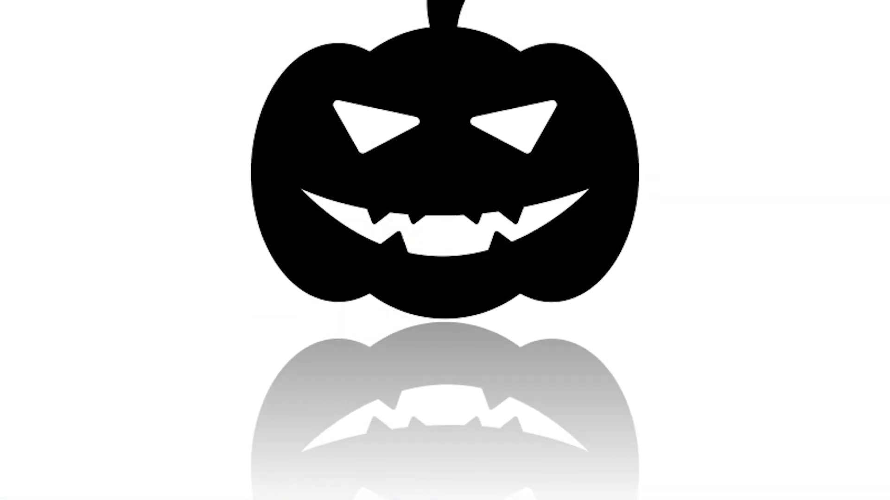